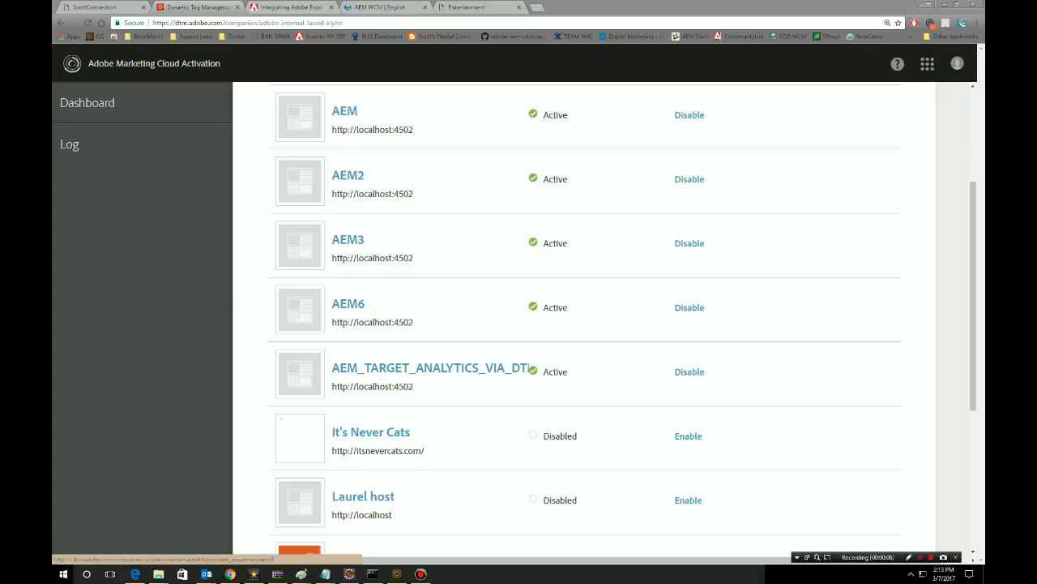
Open the TestOnLoadChome44 page load rule of the AEM3 web property for editing.
click(348, 239)
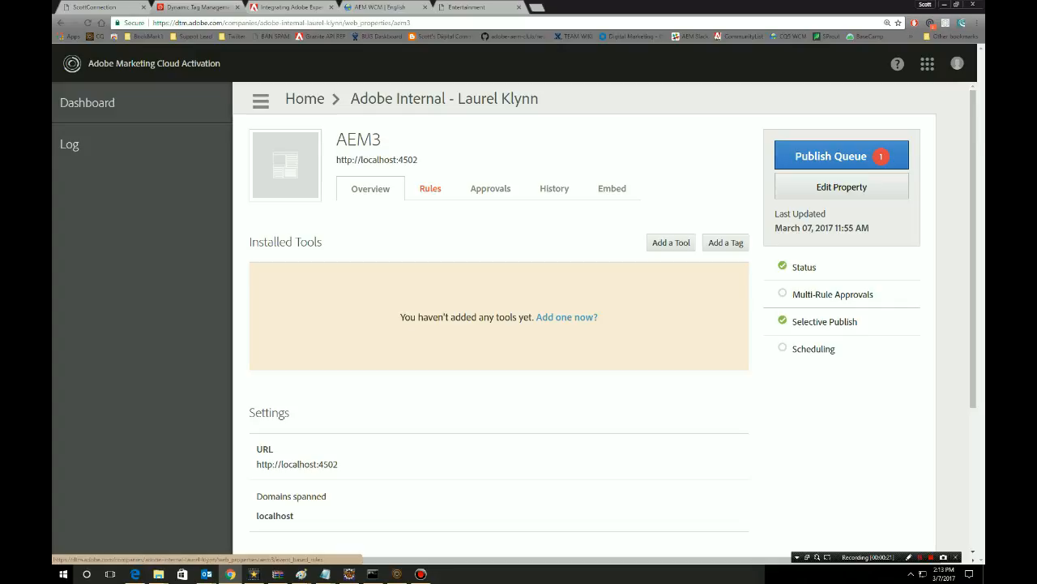
click(430, 188)
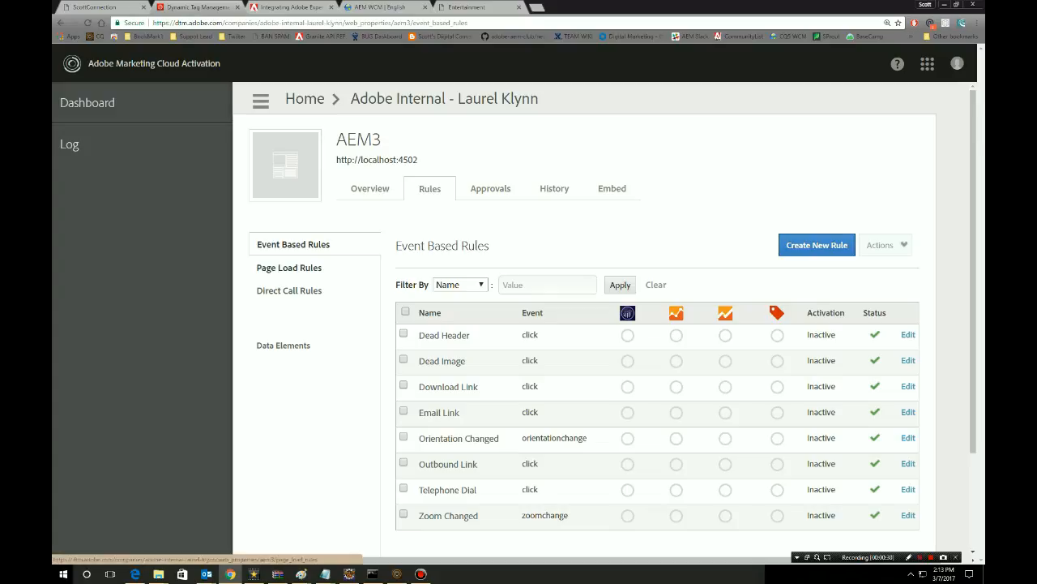
click(289, 267)
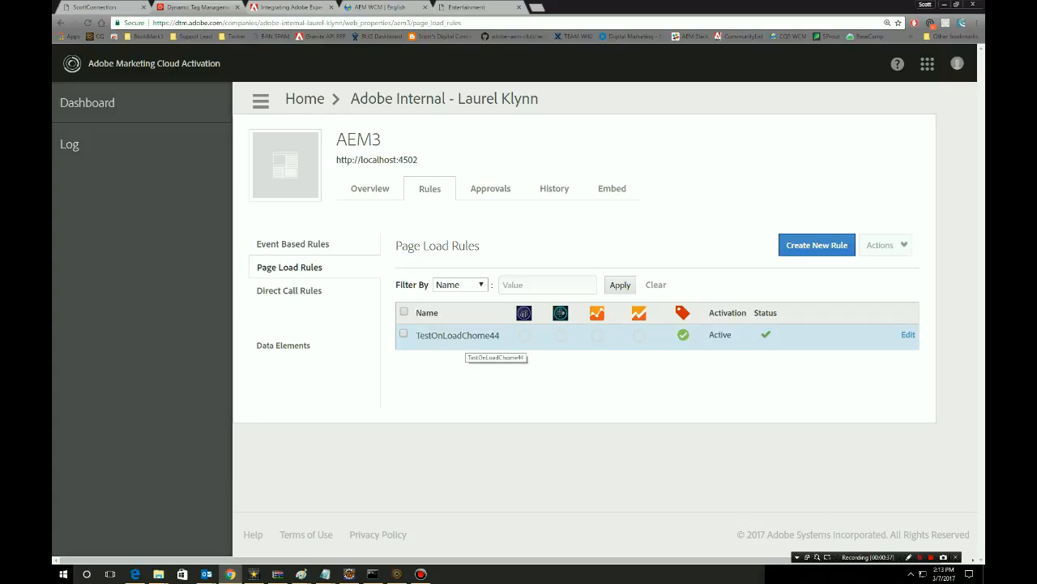
click(466, 335)
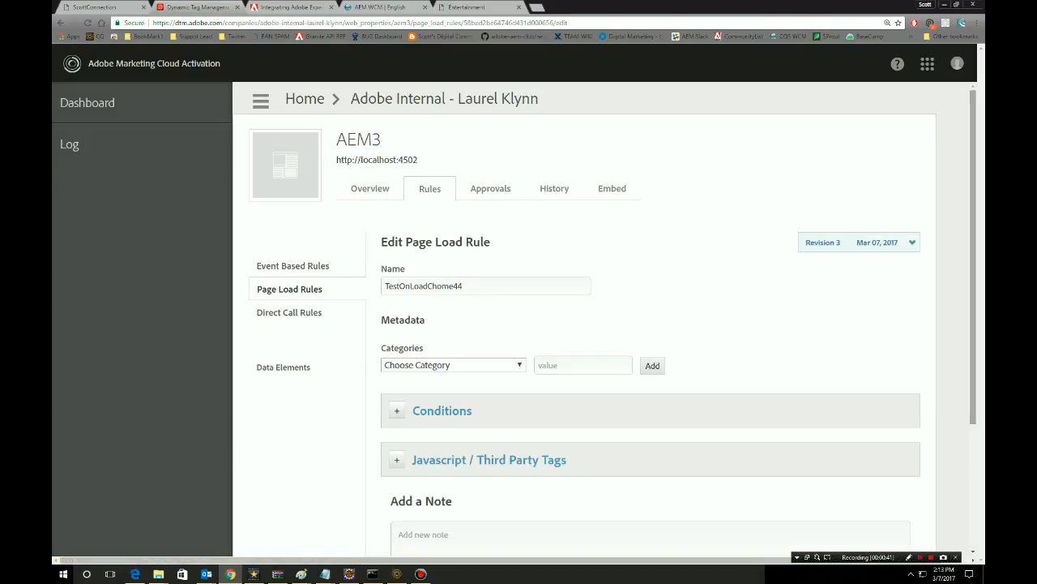
Examine the rule's trigger and browser conditions, and choose Browser as the criteria type.
scroll(604, 309, down, 2)
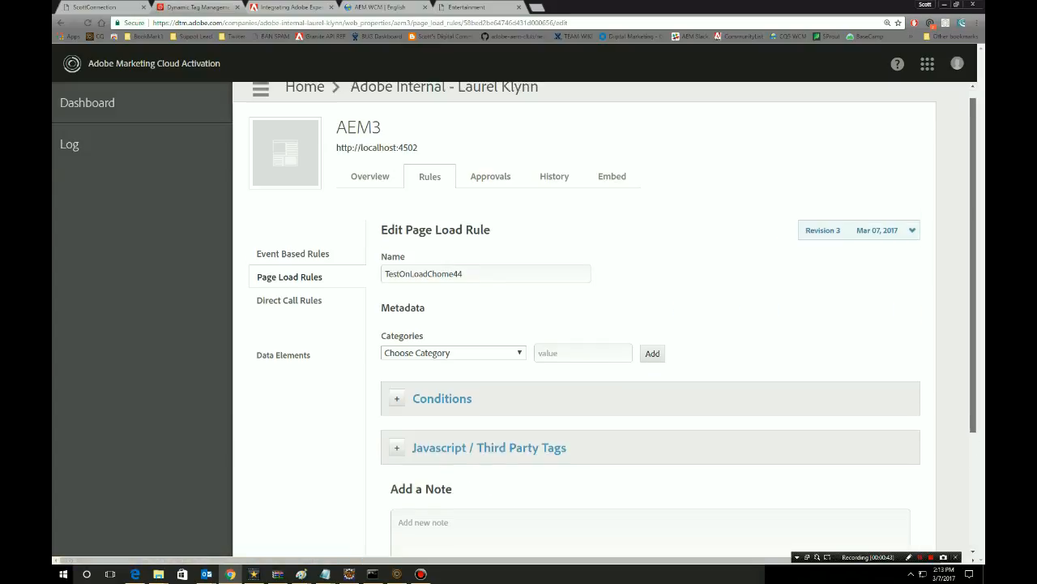
click(398, 326)
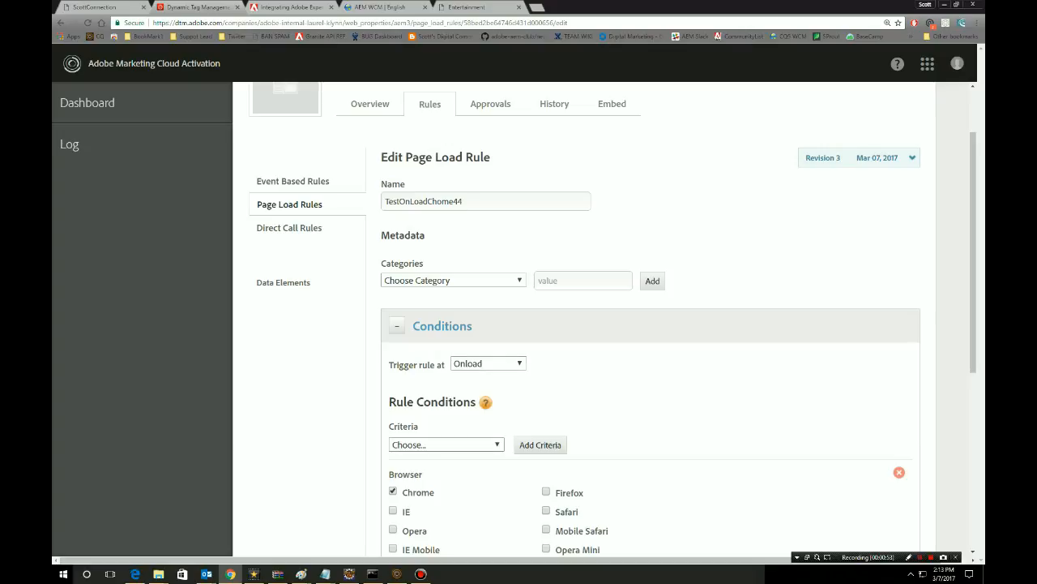
click(445, 444)
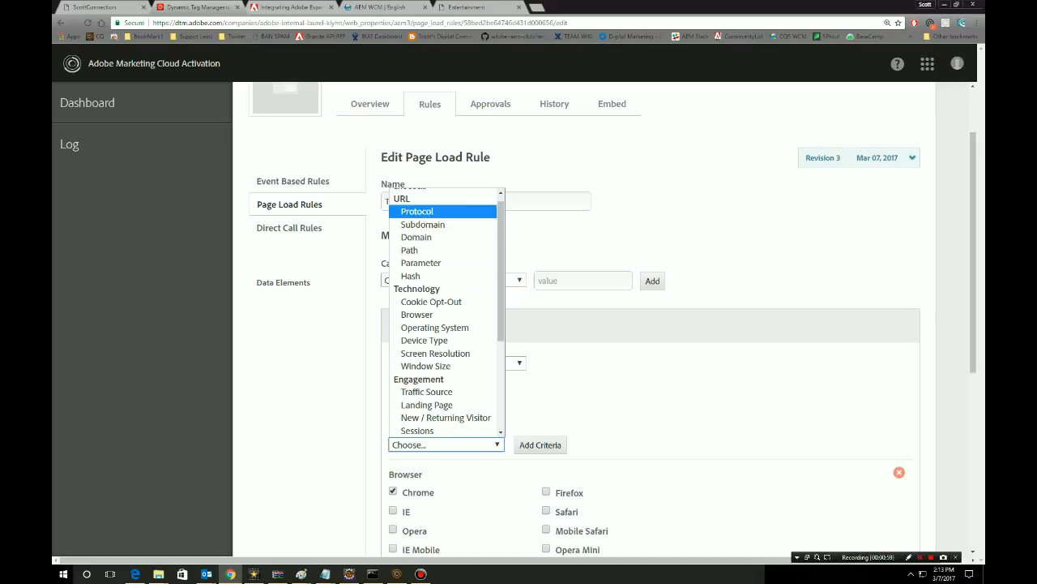
click(417, 315)
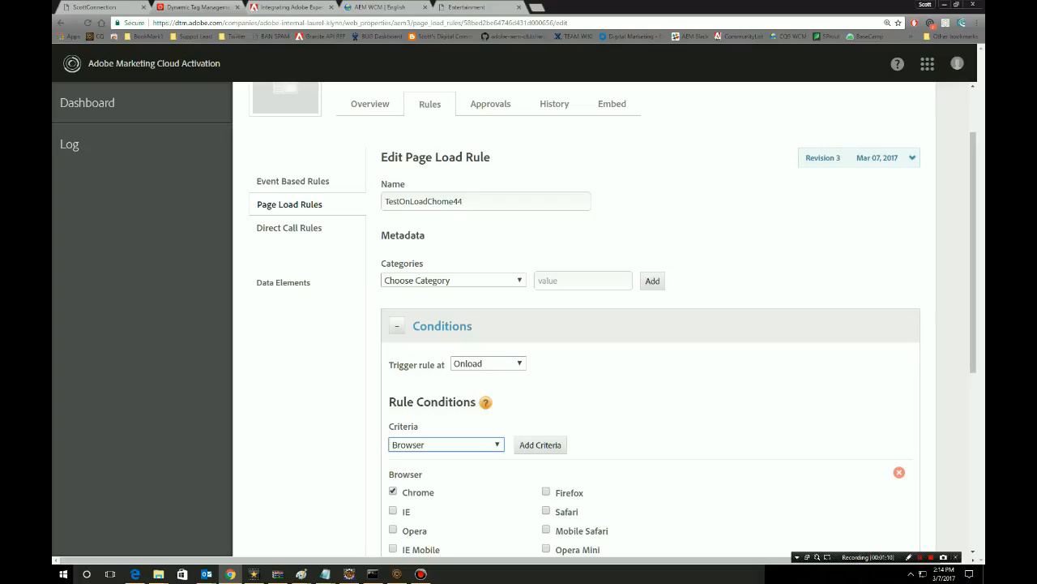
Review the rule's non-sequential JS script, save its code, and save the page load rule.
scroll(649, 324, down, 3)
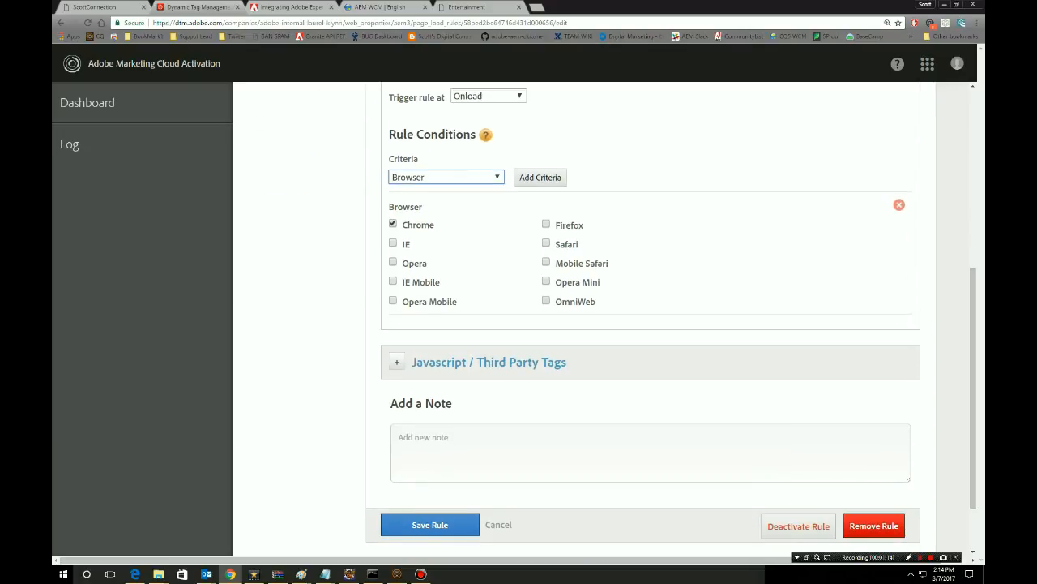
click(397, 361)
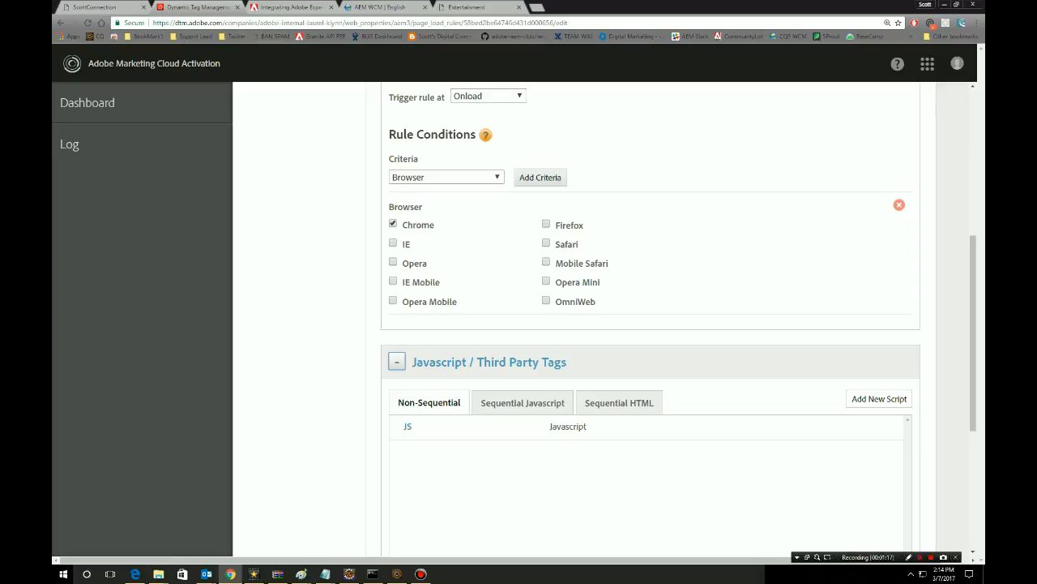
click(408, 426)
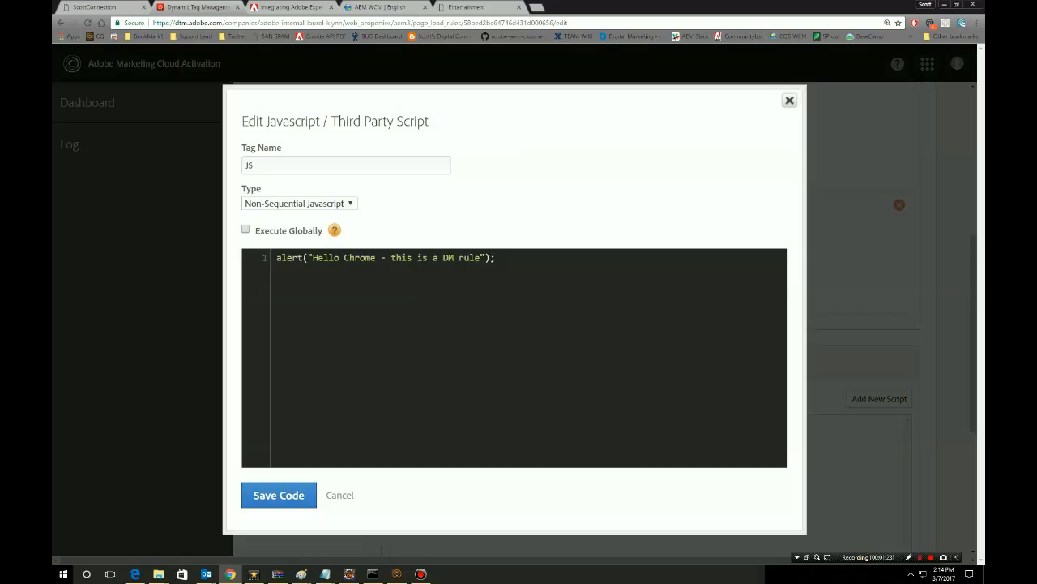
click(279, 495)
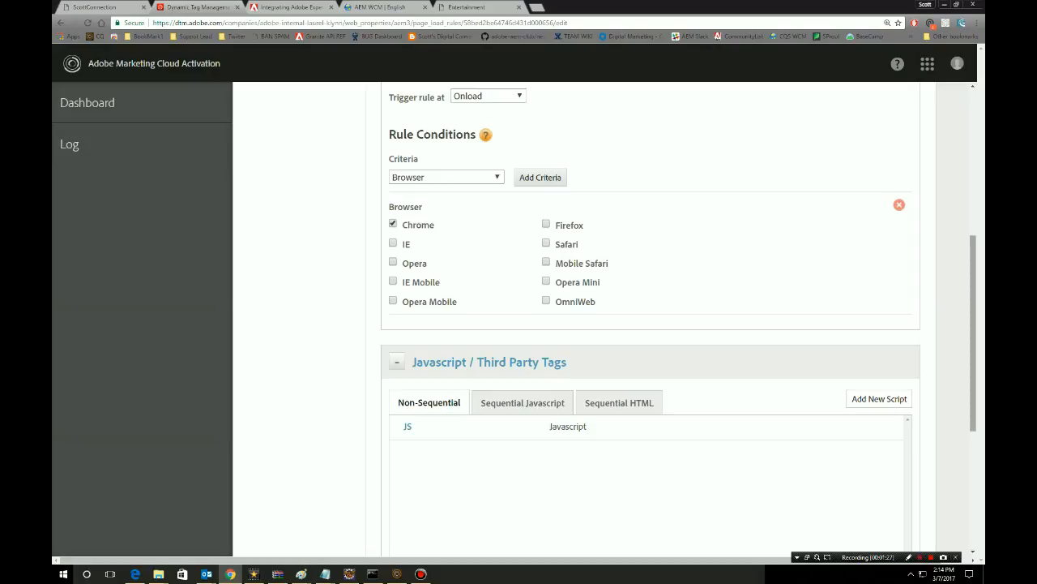
scroll(680, 324, down, 5)
click(430, 446)
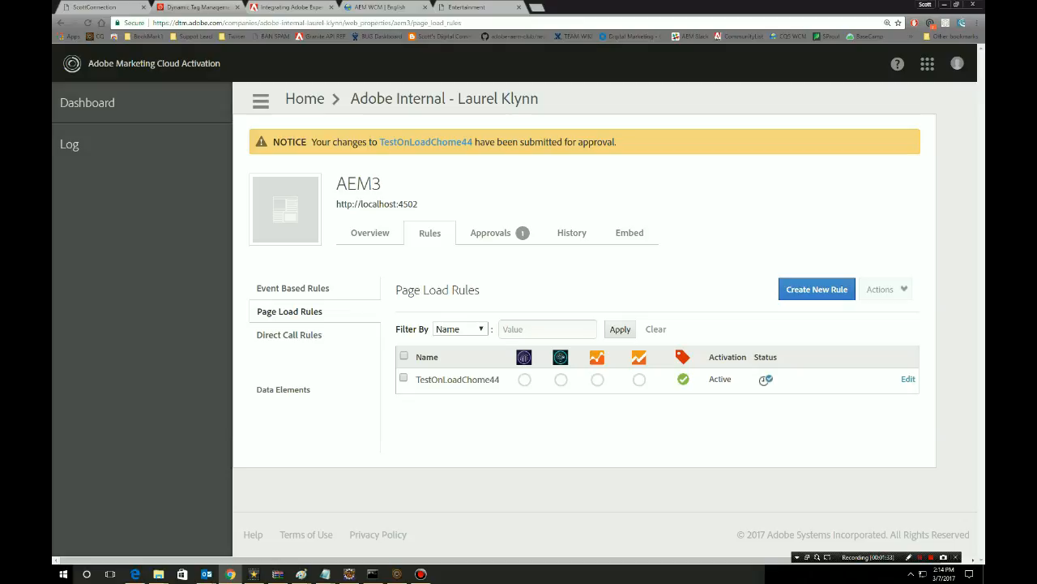
Approve the pending TestOnLoadChome44 changes in the AEM3 property's approvals.
click(491, 234)
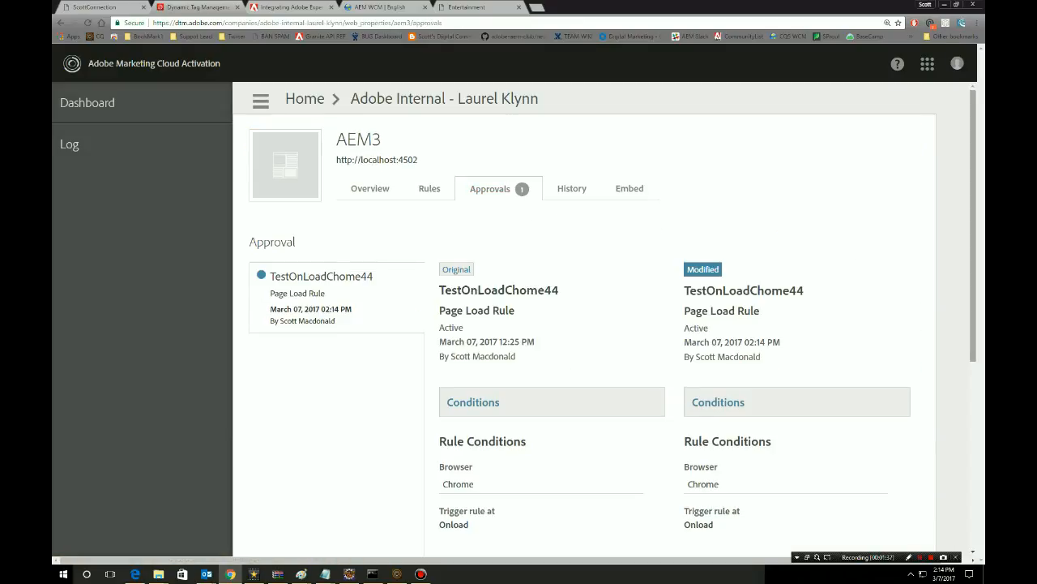
scroll(604, 318, down, 3)
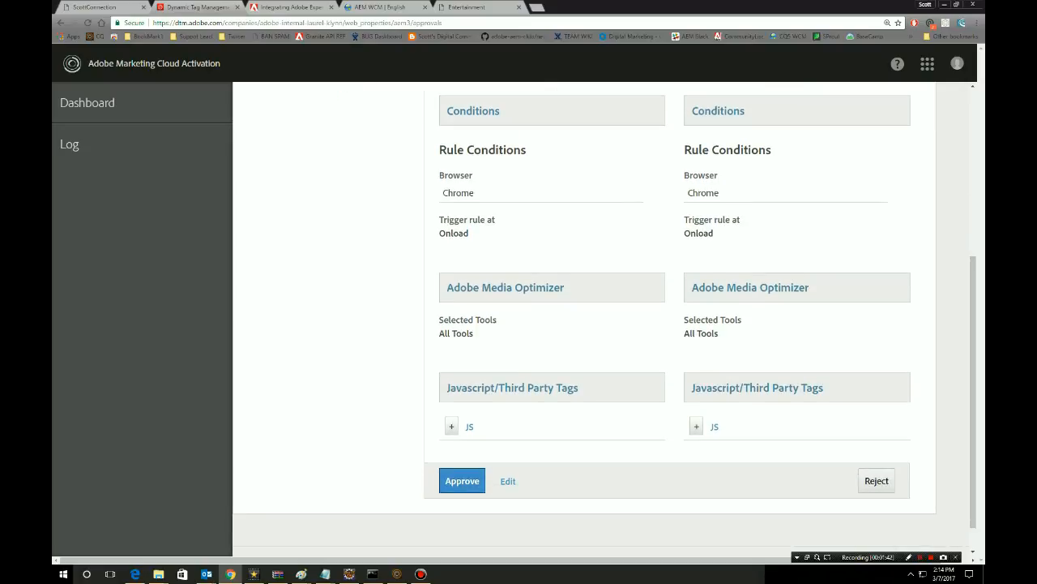
click(462, 481)
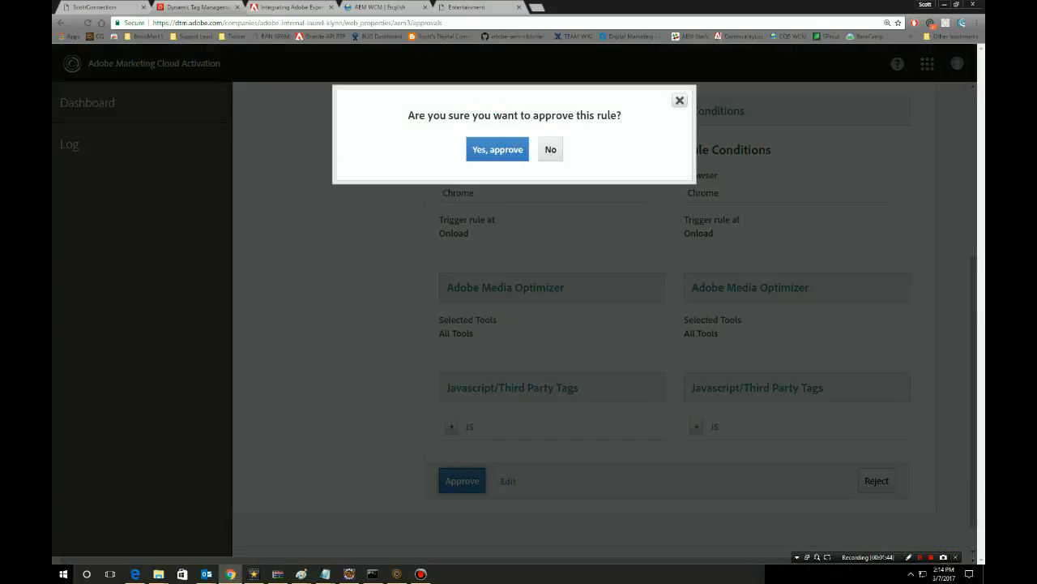
click(497, 149)
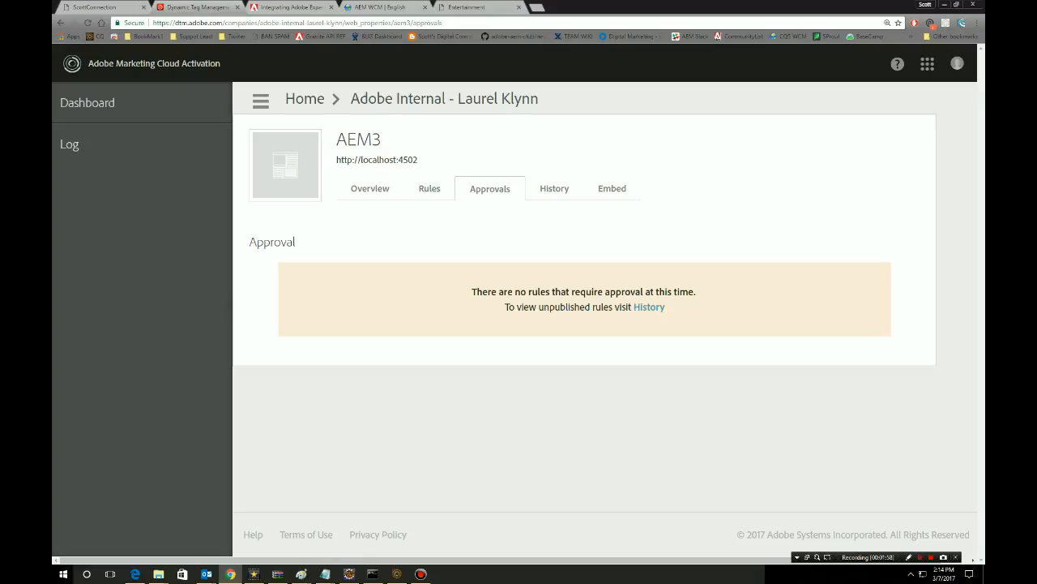
Reload the Geometrixx Entertainment page to test the page load rule, and dismiss the alert.
click(467, 8)
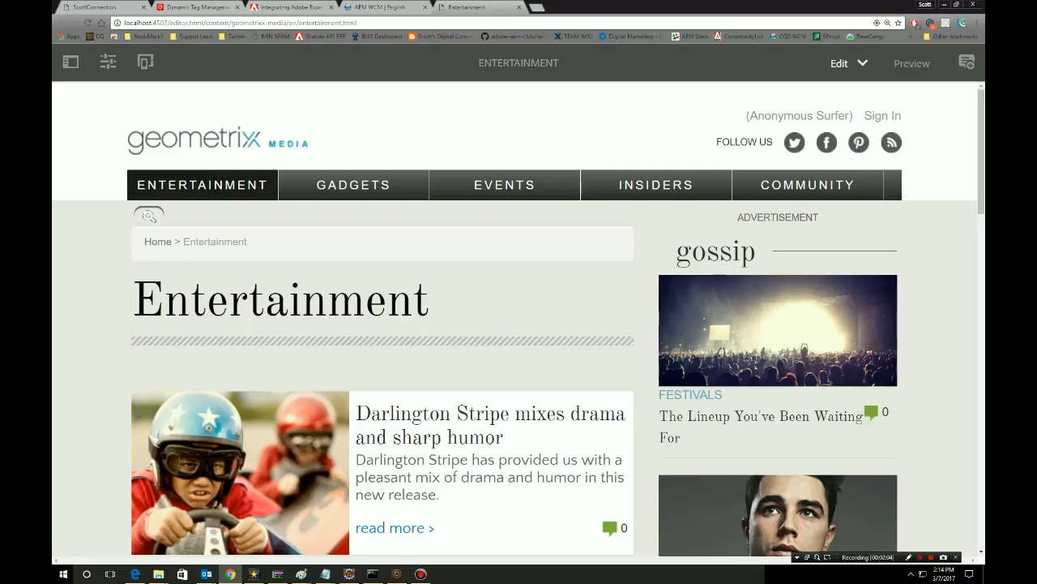
key(F5)
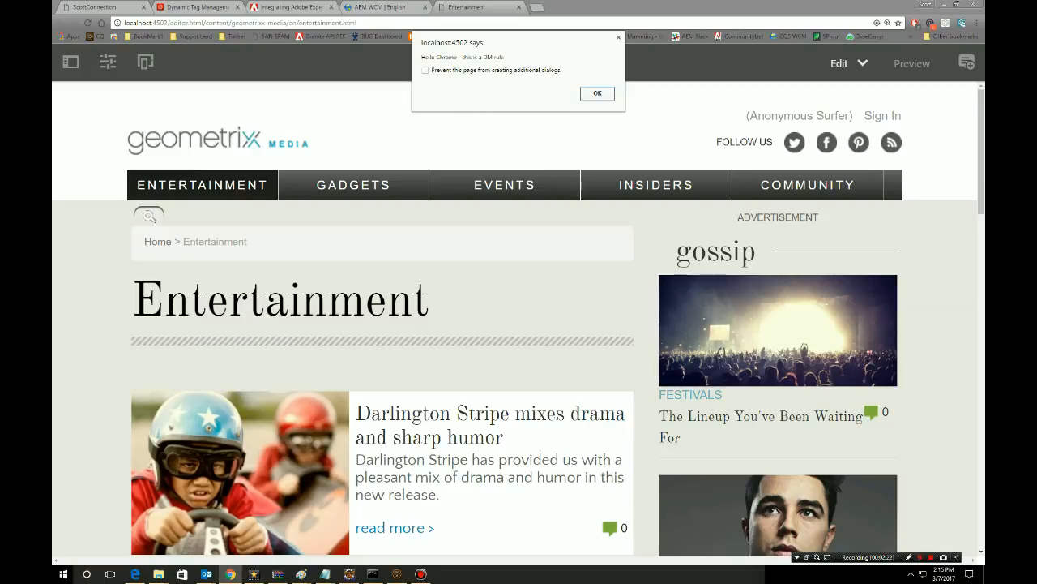
key(Return)
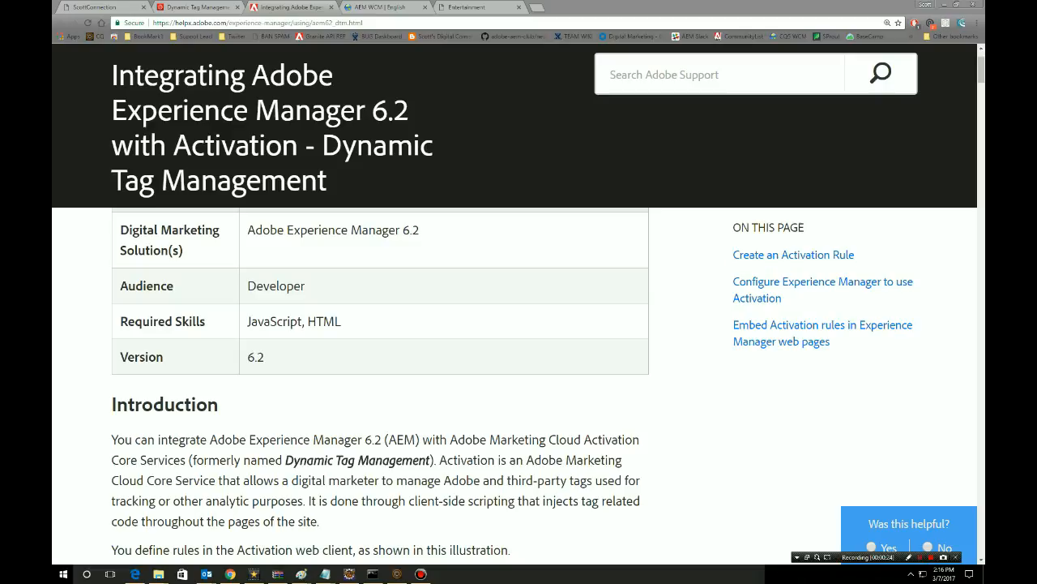
Read the Create an Activation Rule section of the Adobe help article, down to the OnLoadChrome rule instructions.
drag(982, 70, 982, 139)
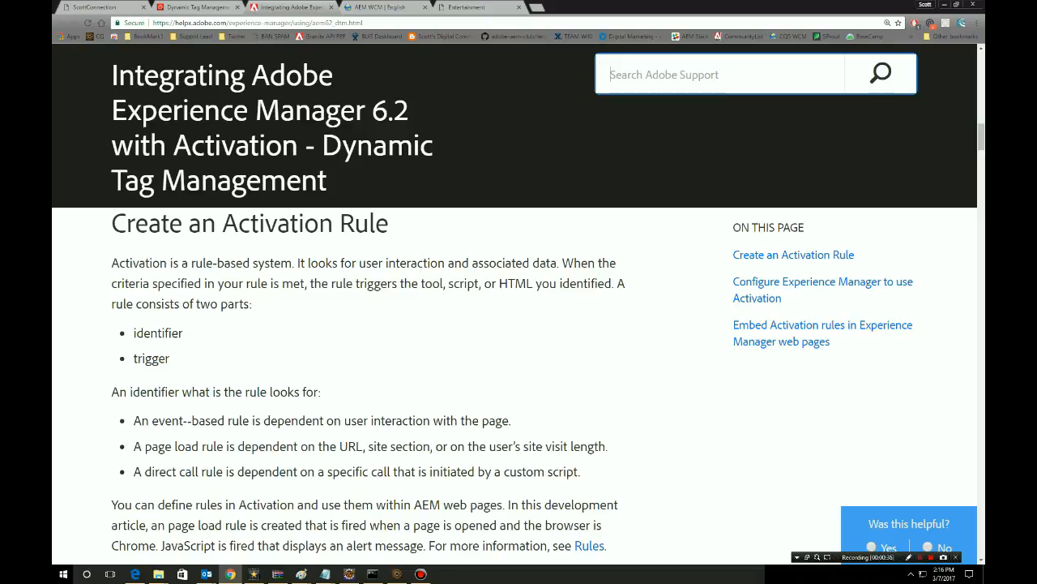
drag(112, 223, 389, 223)
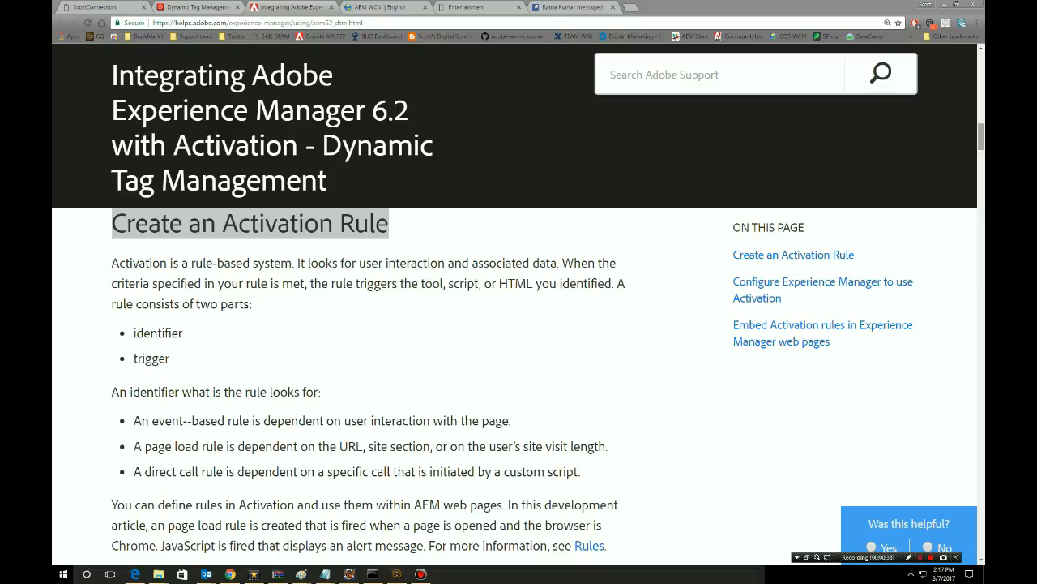
scroll(365, 385, down, 2)
scroll(372, 388, down, 3)
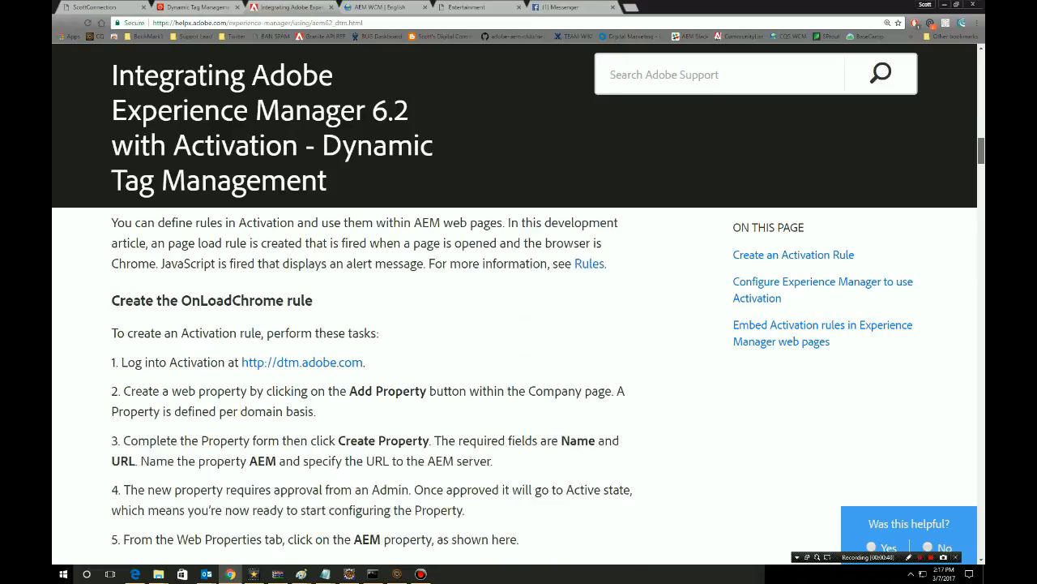
drag(111, 271, 312, 270)
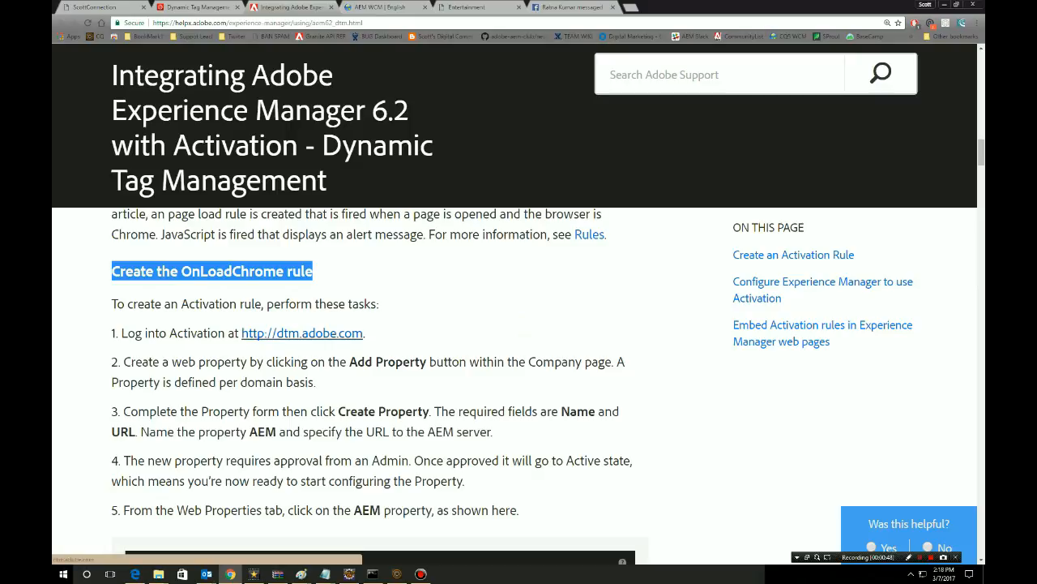
click(301, 334)
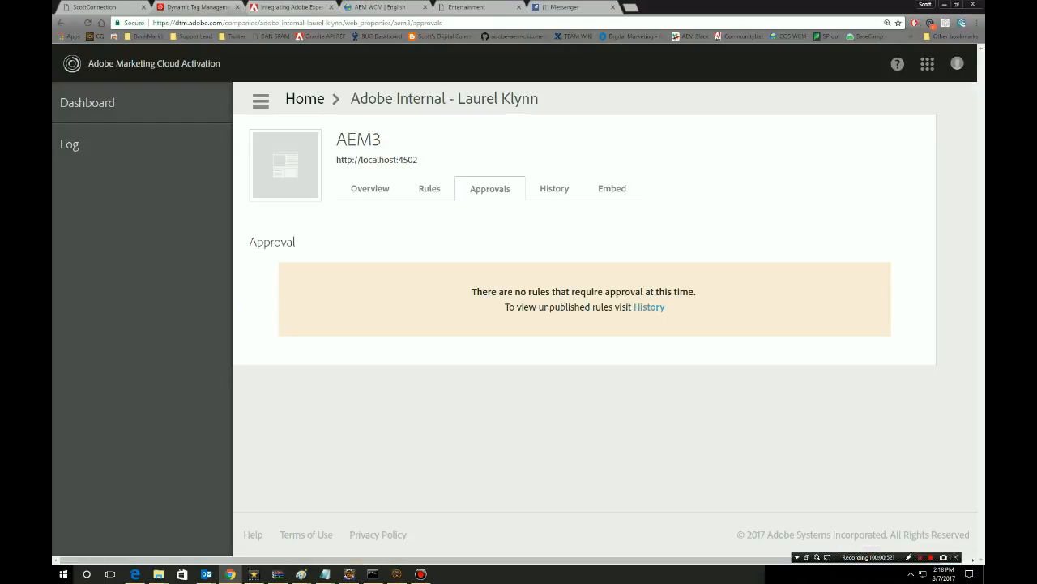
click(304, 98)
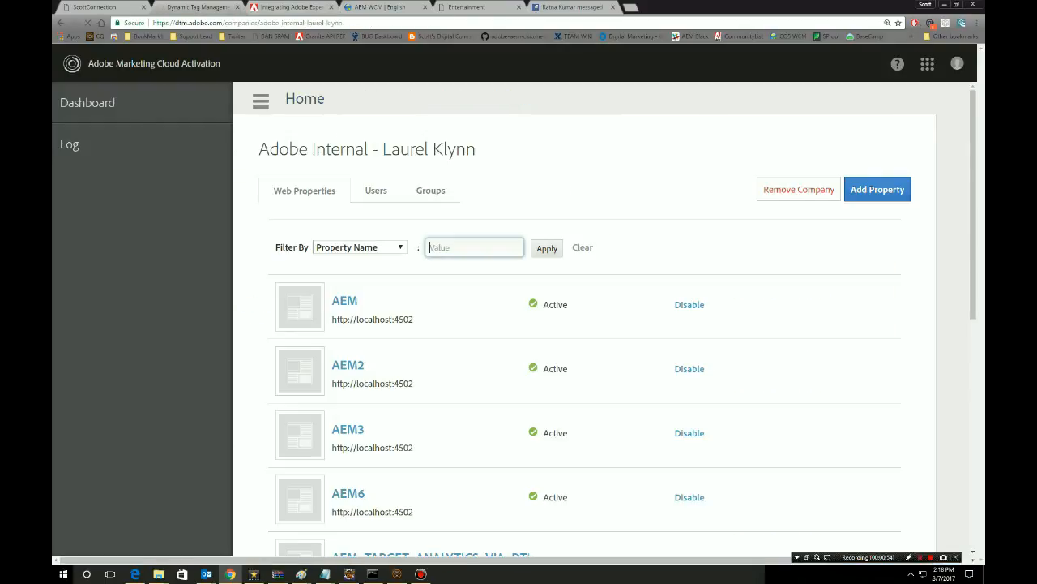
click(877, 189)
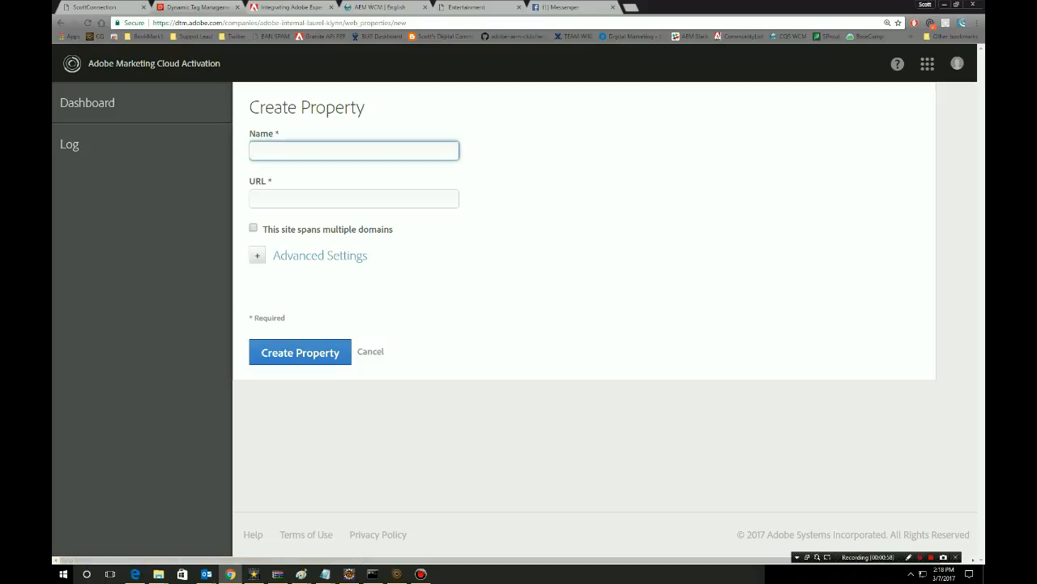
text(VideoAEM)
key(ctrl+a)
key(Tab)
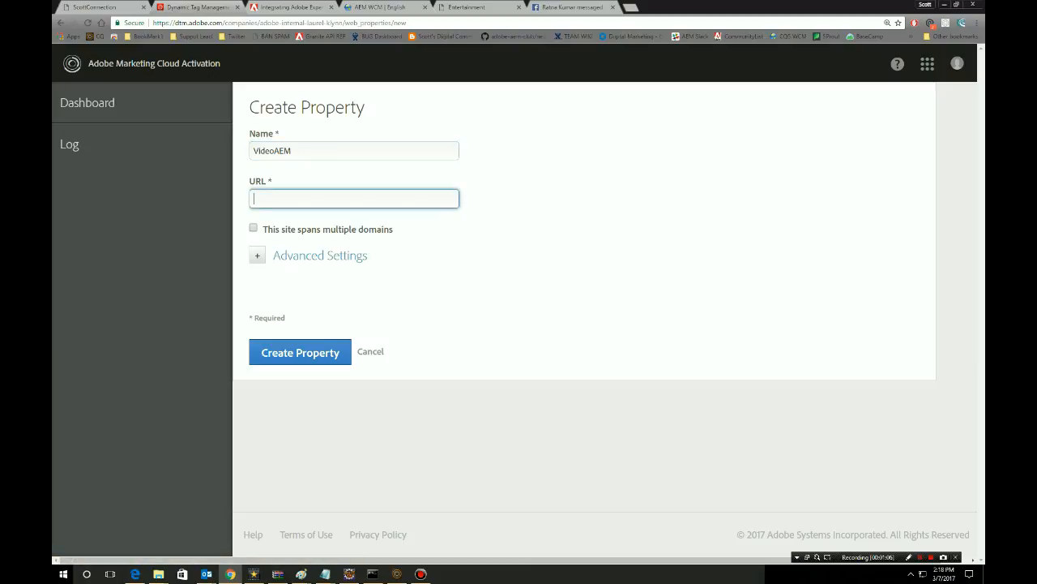
text(http://localhost:4502)
click(300, 352)
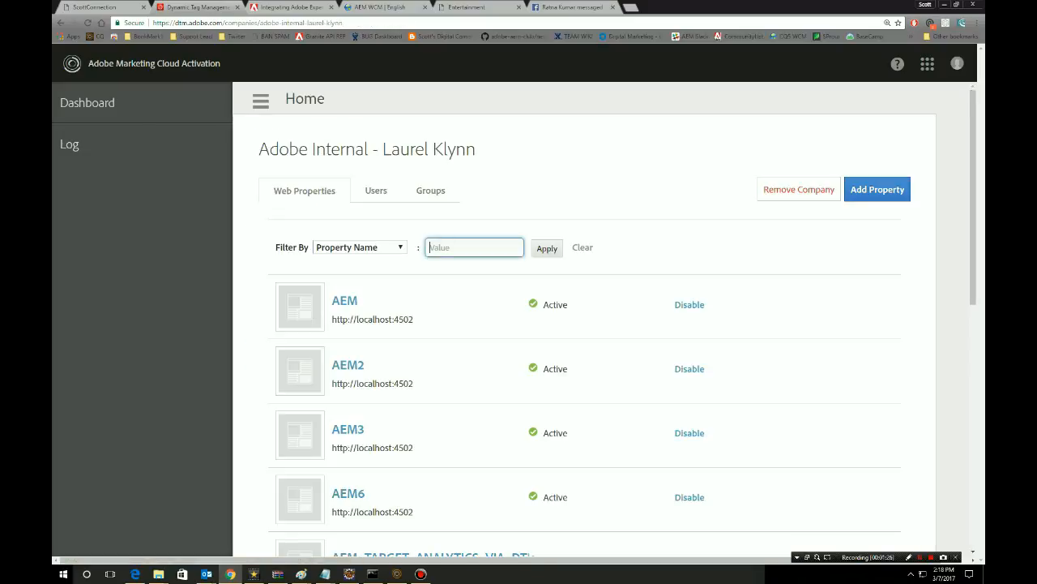
Open the VideoAEM property's page load rules and start a new rule.
scroll(583, 324, down, 3)
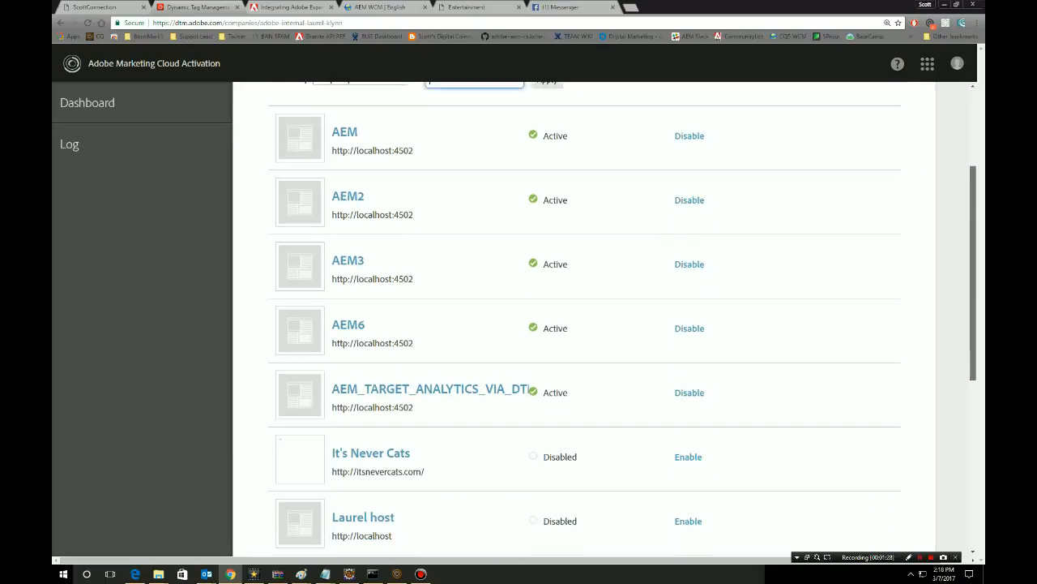
scroll(583, 324, down, 4)
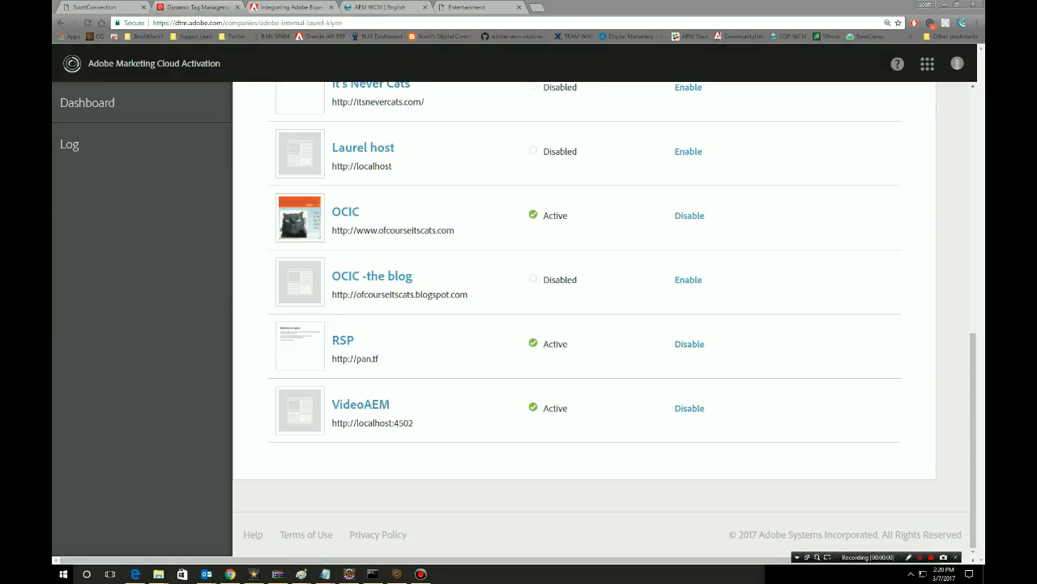
click(361, 404)
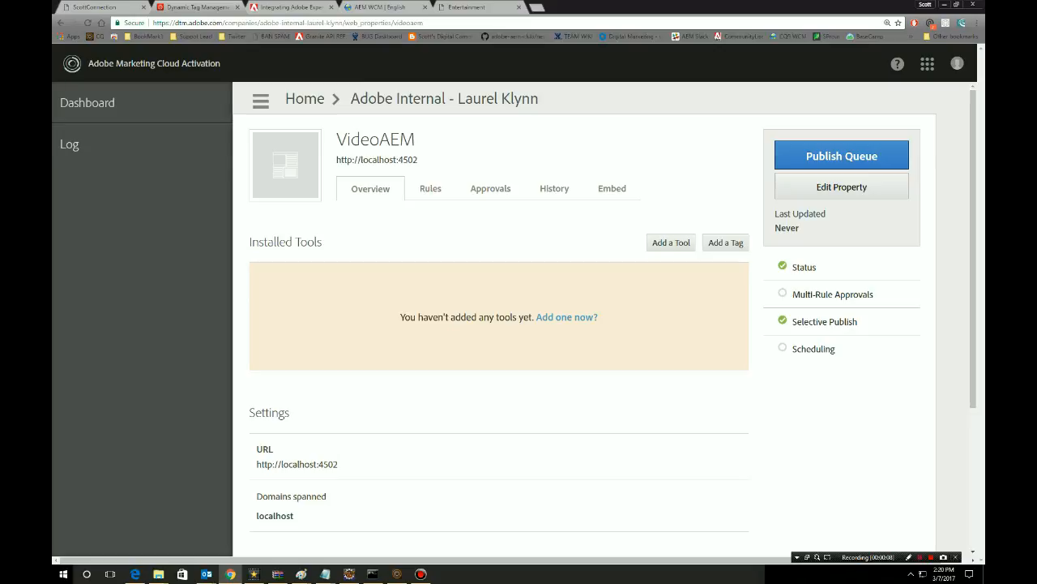
click(431, 188)
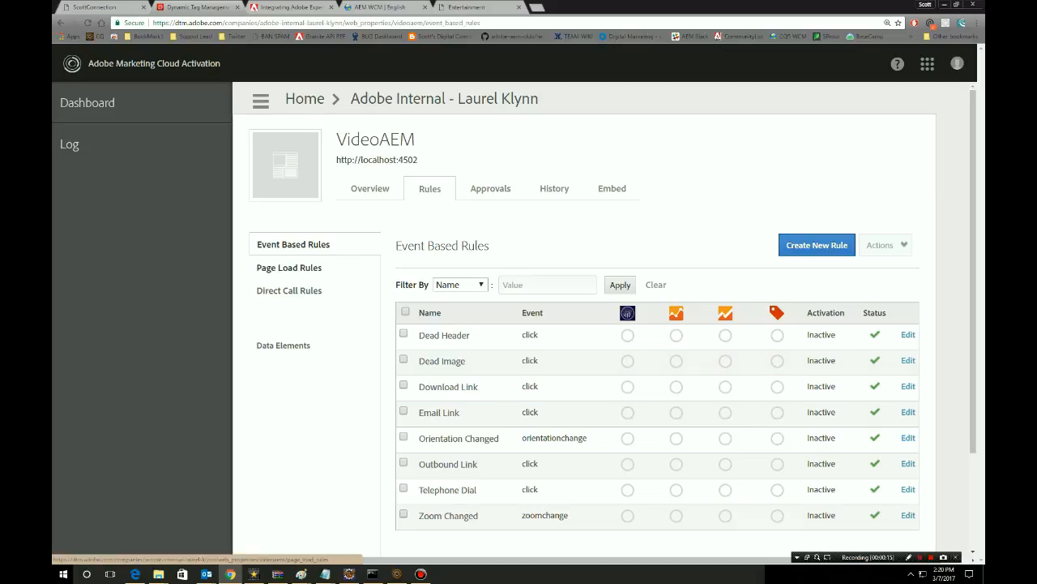
click(289, 267)
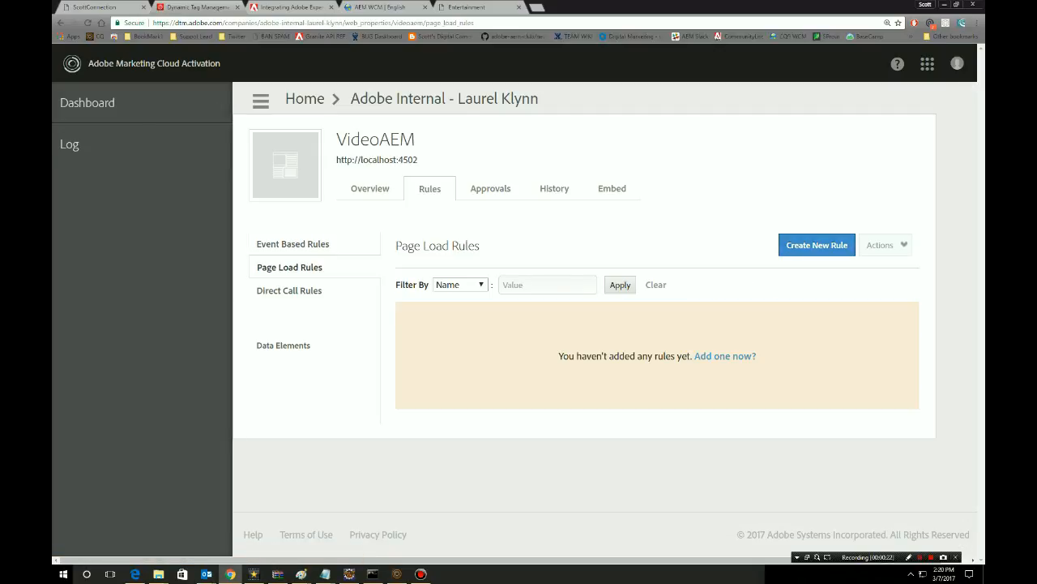
click(817, 245)
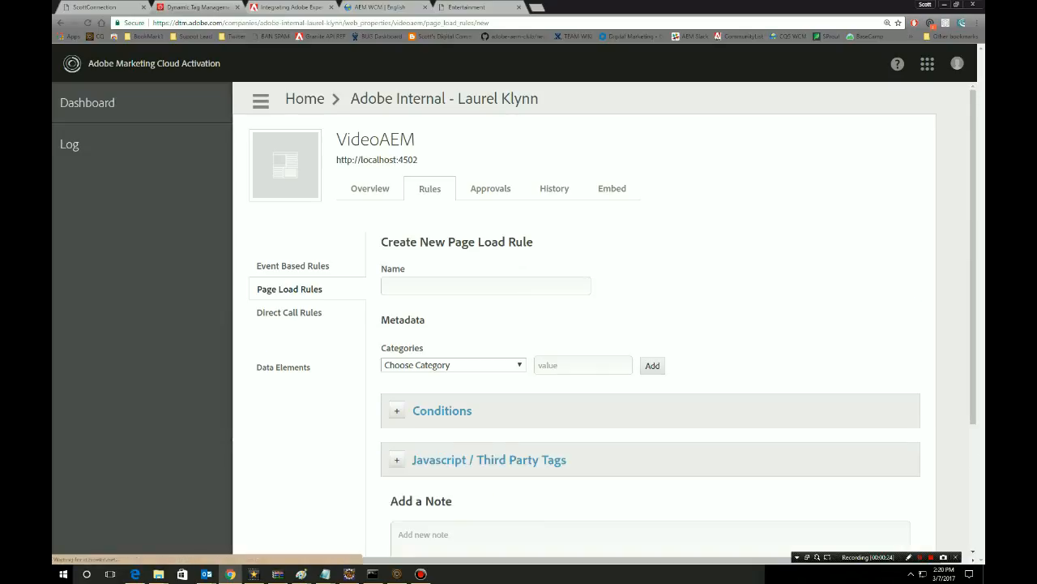
Name the new page load rule VideoAEM and set its condition to trigger at Onload.
drag(973, 243, 973, 258)
click(486, 265)
text(VideoAEM)
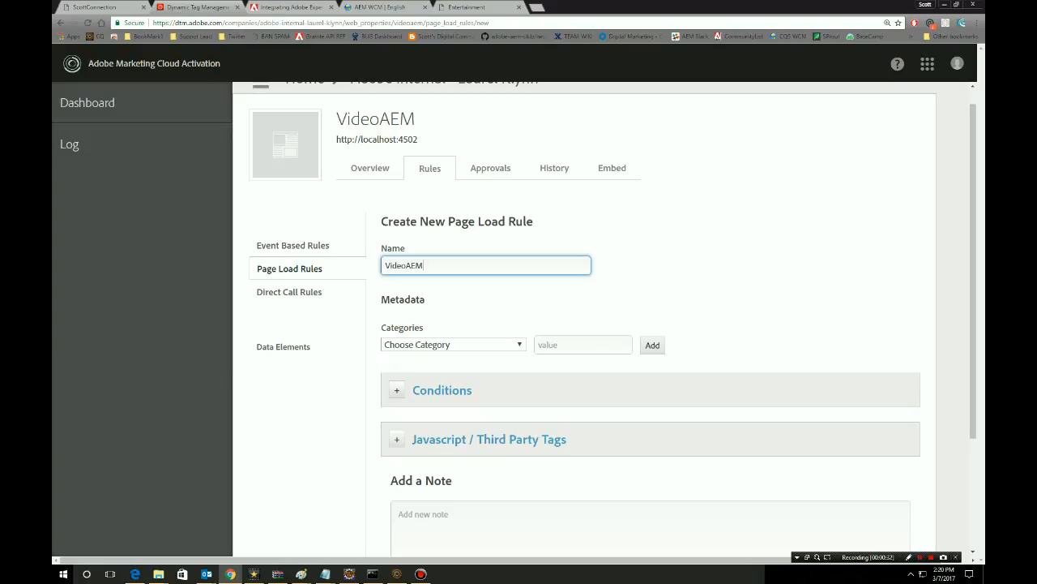
click(398, 389)
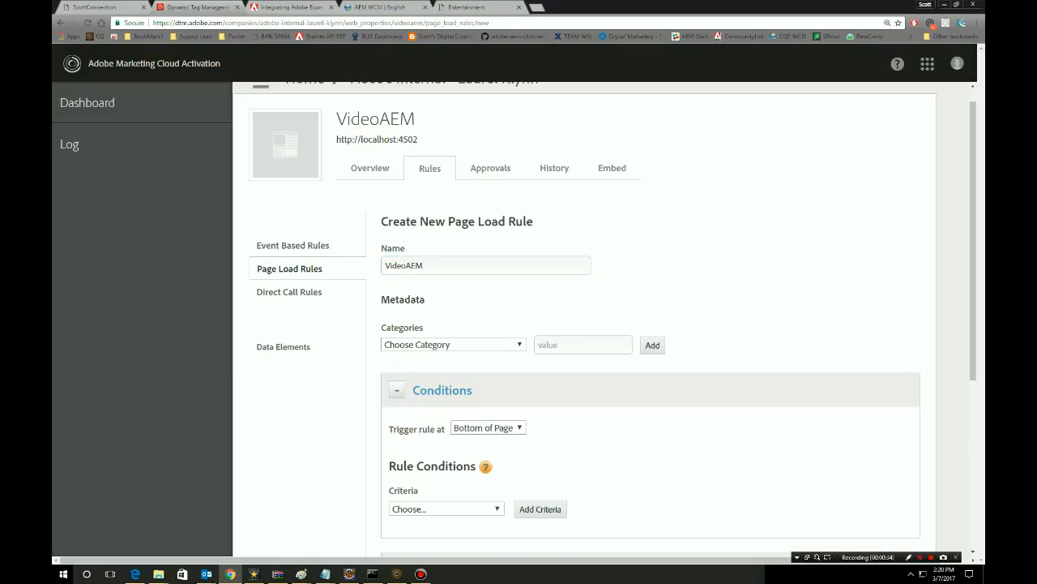
click(488, 427)
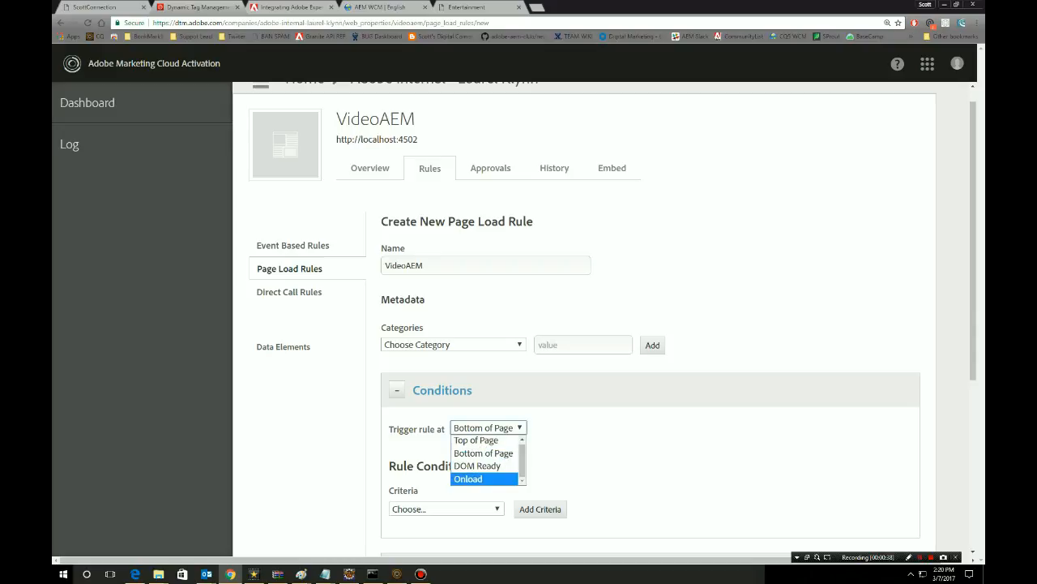
click(468, 480)
click(488, 427)
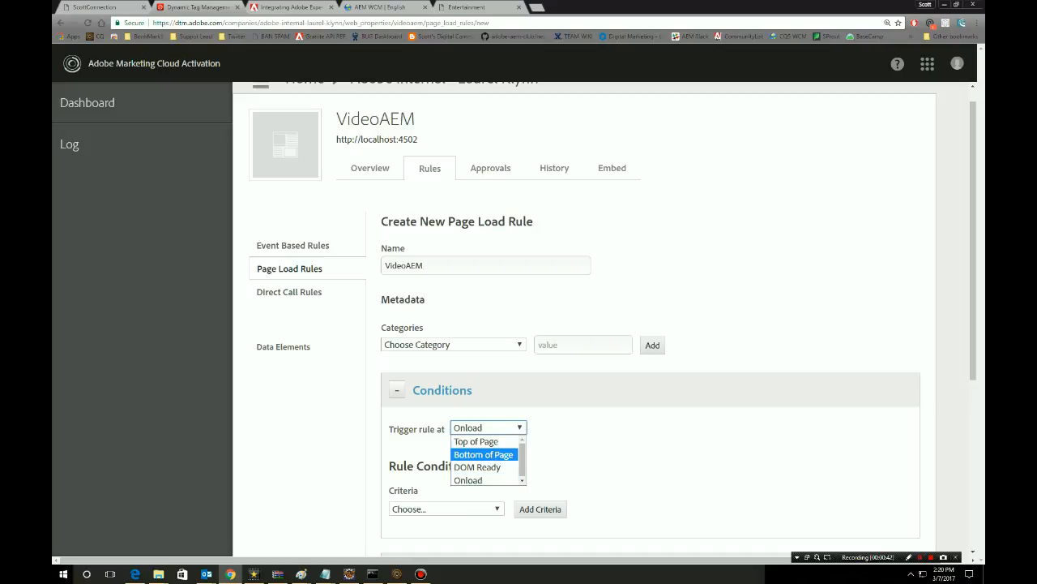
click(468, 479)
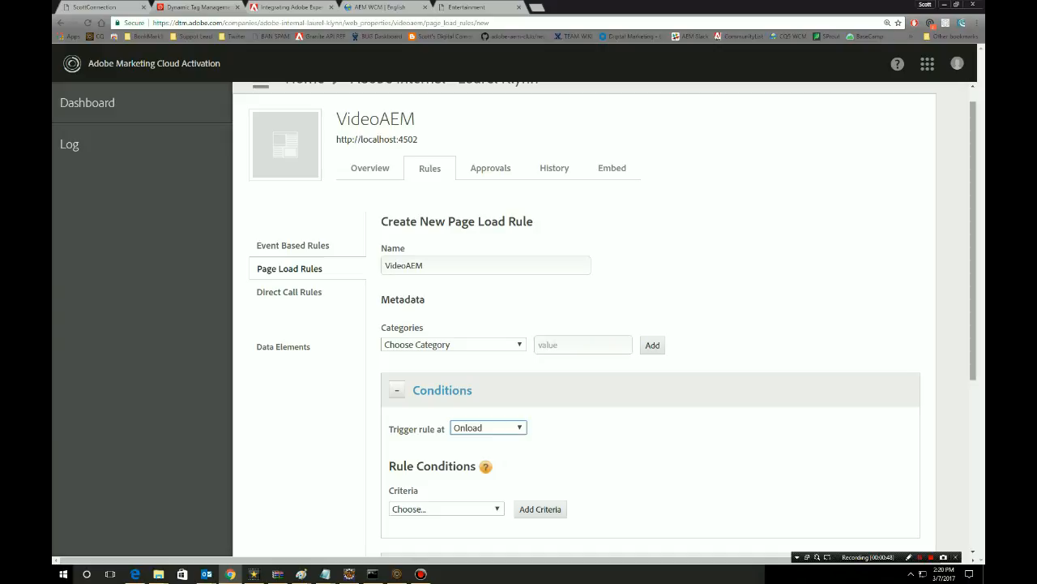
Add a Browser criterion to the rule conditions and select Chrome.
scroll(583, 324, down, 2)
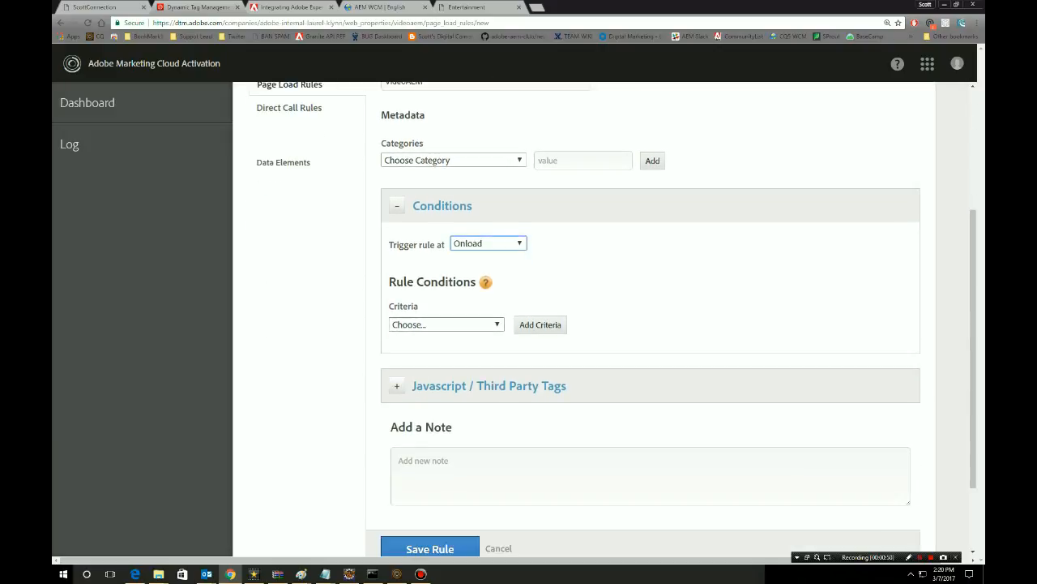
click(447, 324)
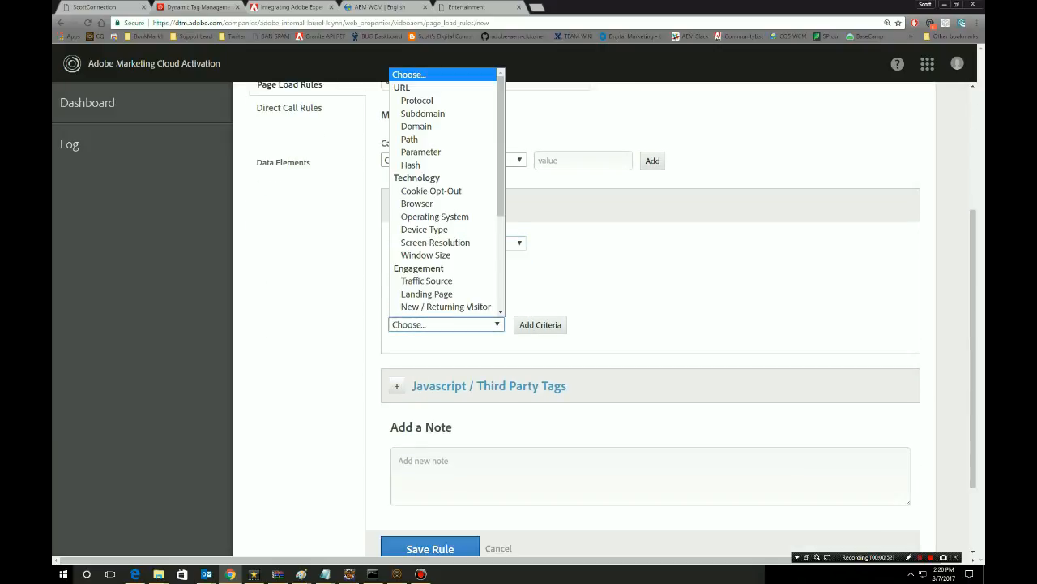
click(429, 194)
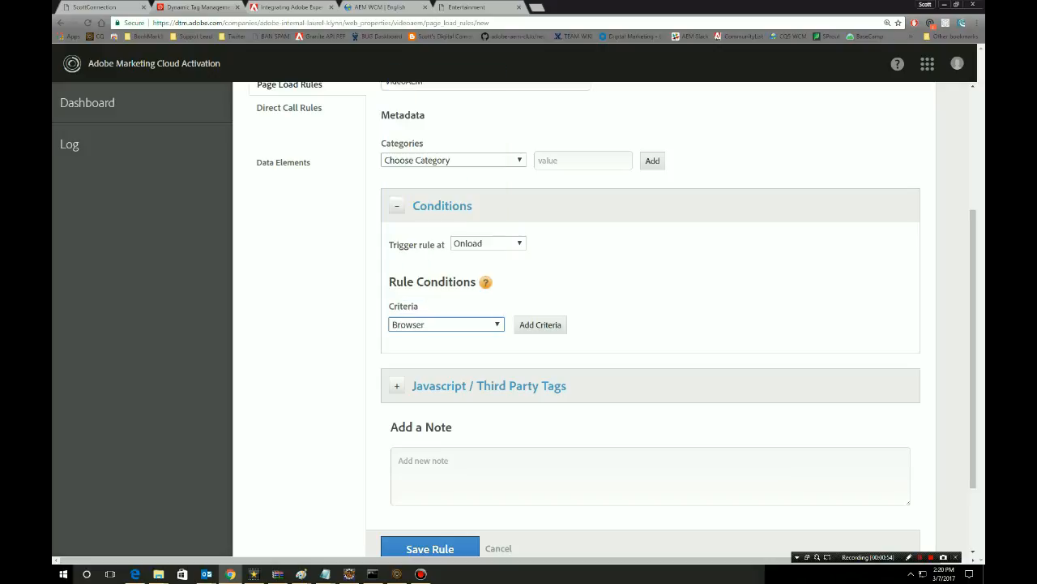
click(540, 324)
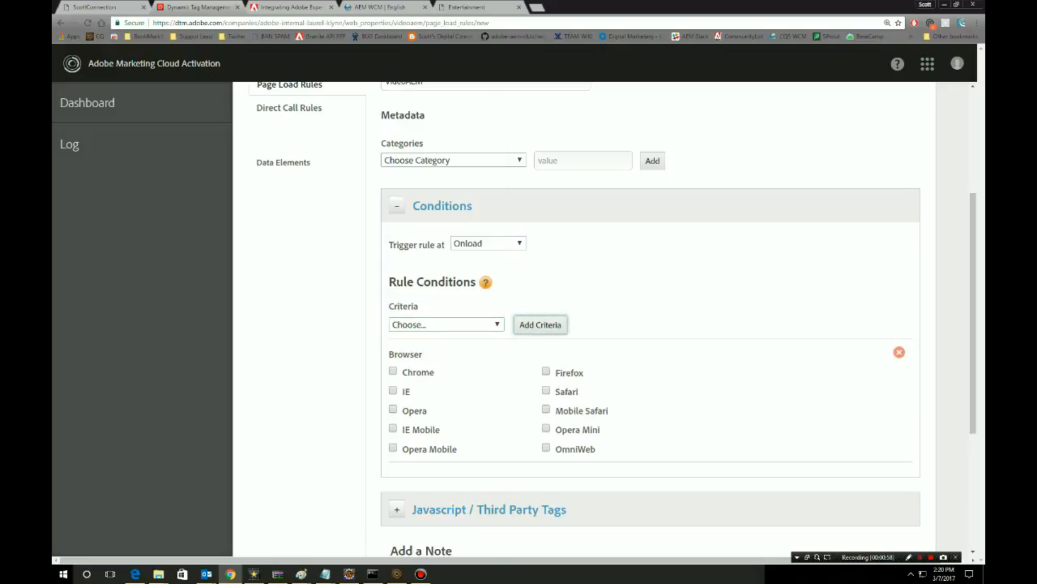
click(393, 371)
Add a new non-sequential JavaScript to the rule containing alert("New Rules defined in our HELPX Video") ;.
scroll(613, 318, down, 2)
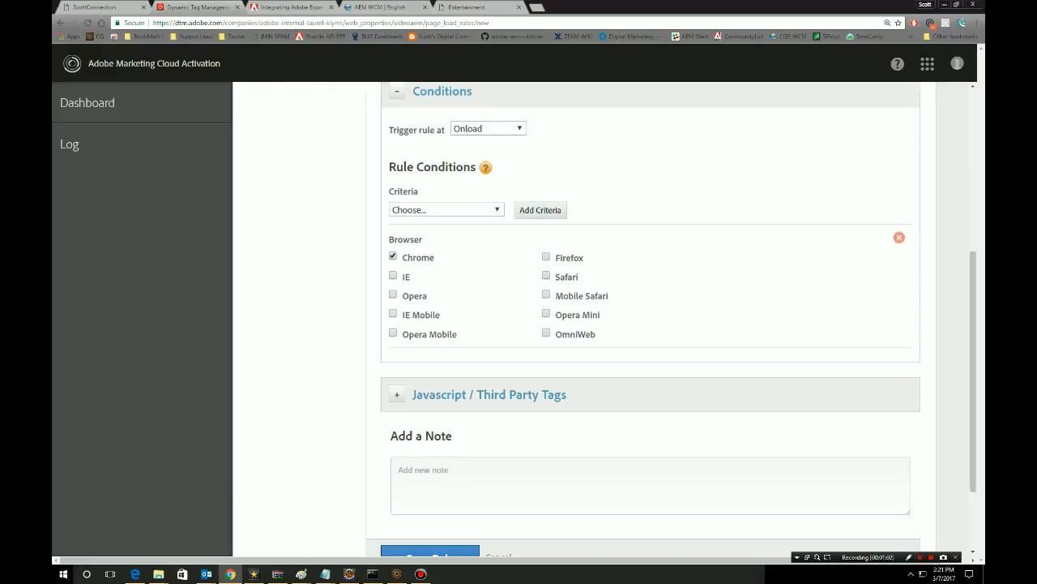
click(397, 394)
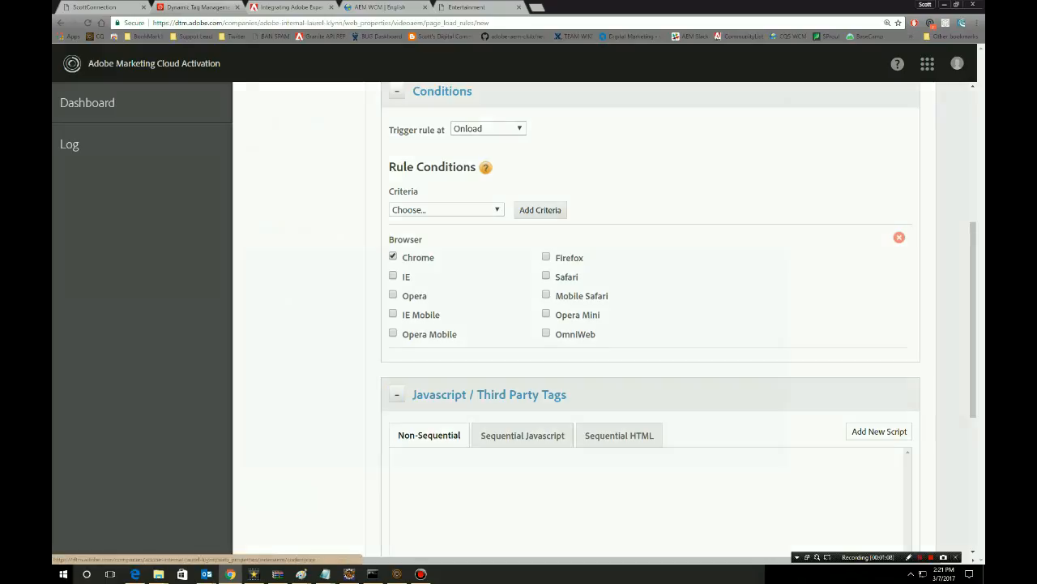
click(880, 431)
text(alert())
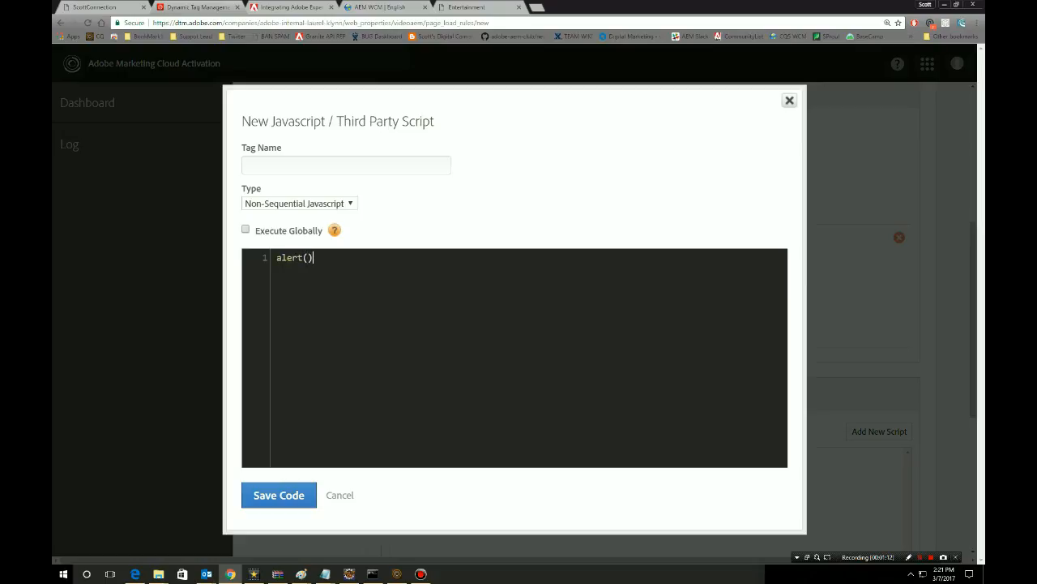
text("New Rul)
key(BackSpace)
key(BackSpace)
text(ules defined in our HEX)
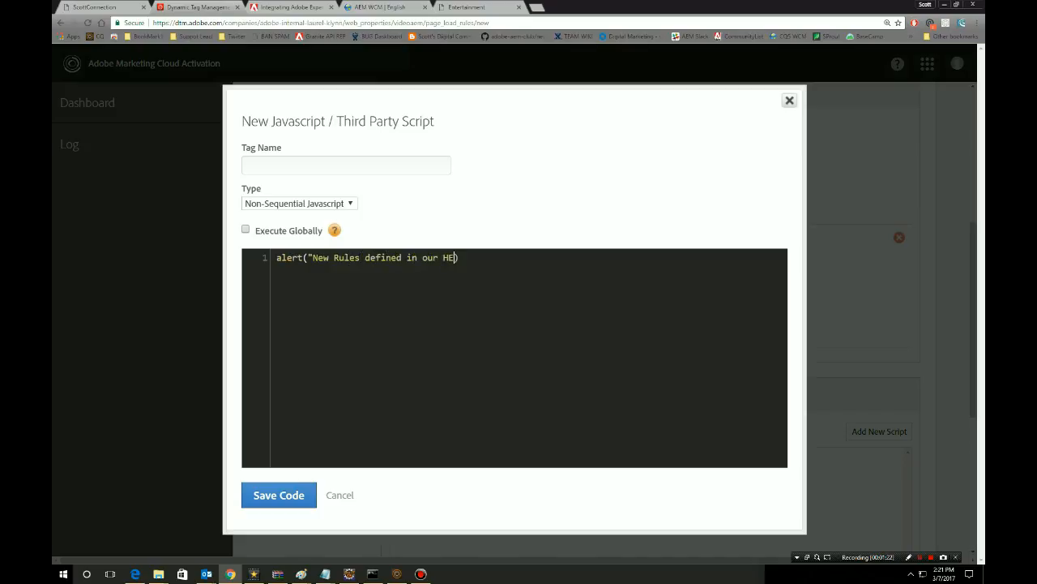
key(BackSpace)
text(LPX Video") ;)
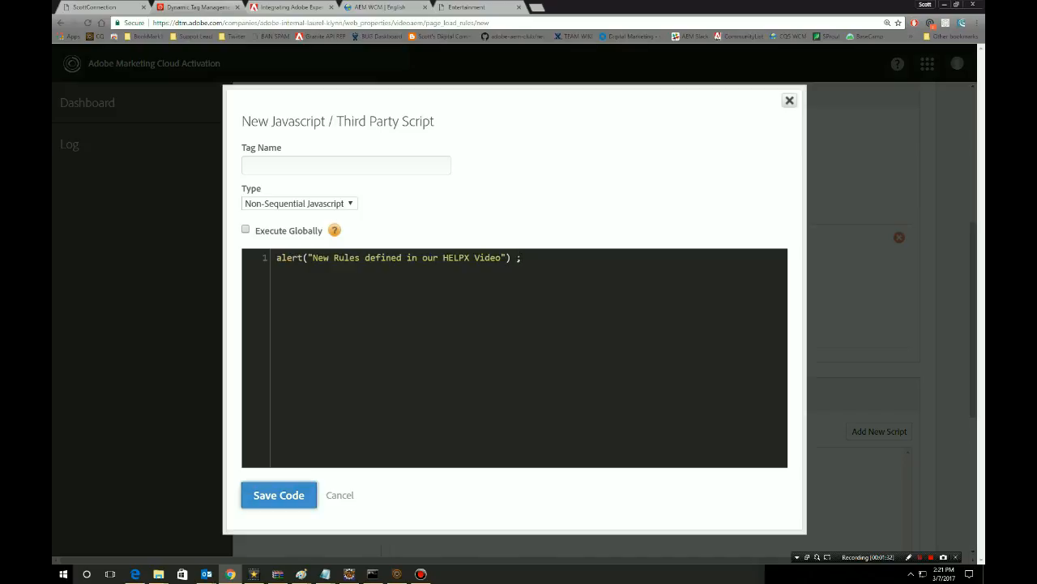
Give the script the tag name JSVideo and save its code.
click(279, 496)
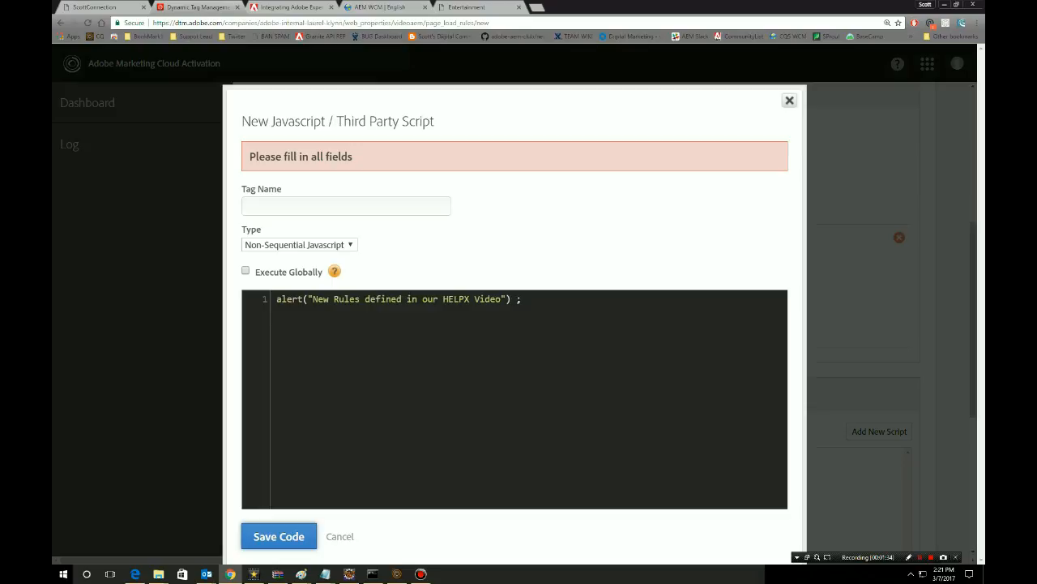
click(346, 206)
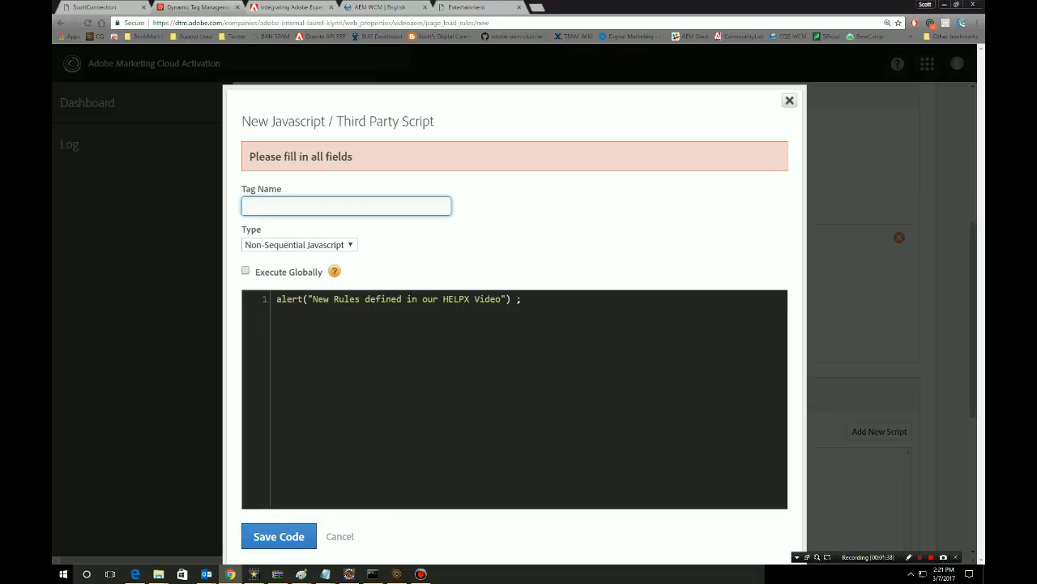
text(JSVideo)
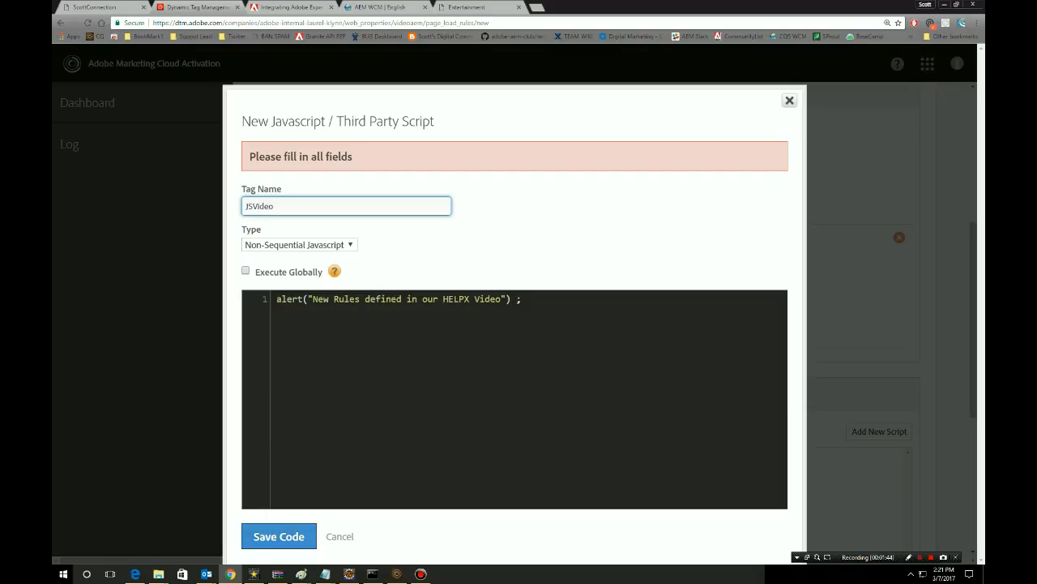
click(279, 537)
mouse_move(325, 574)
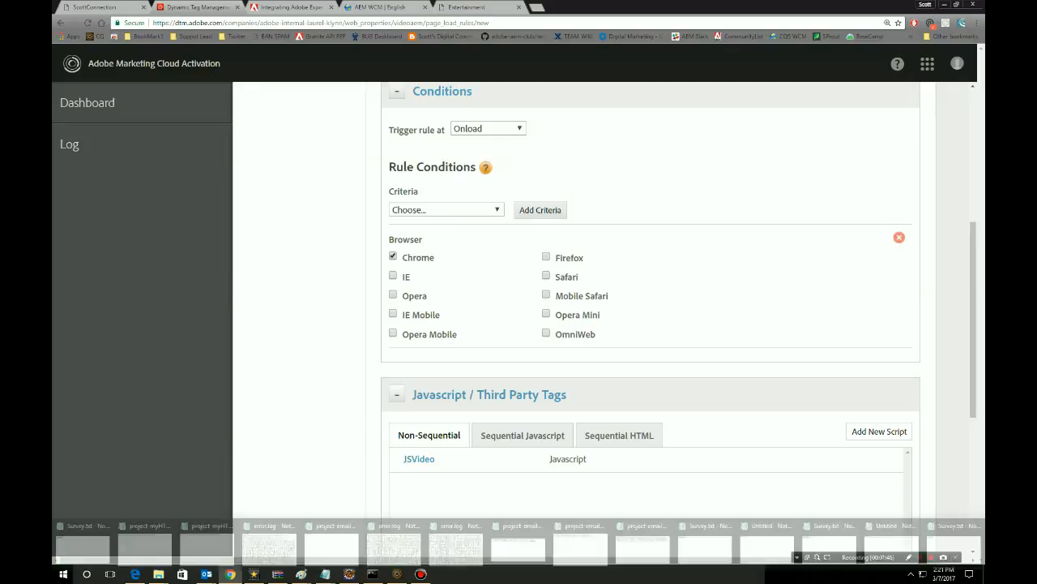
Save the VideoAEM page load rule and dismiss the Facebook notification.
scroll(649, 324, down, 2)
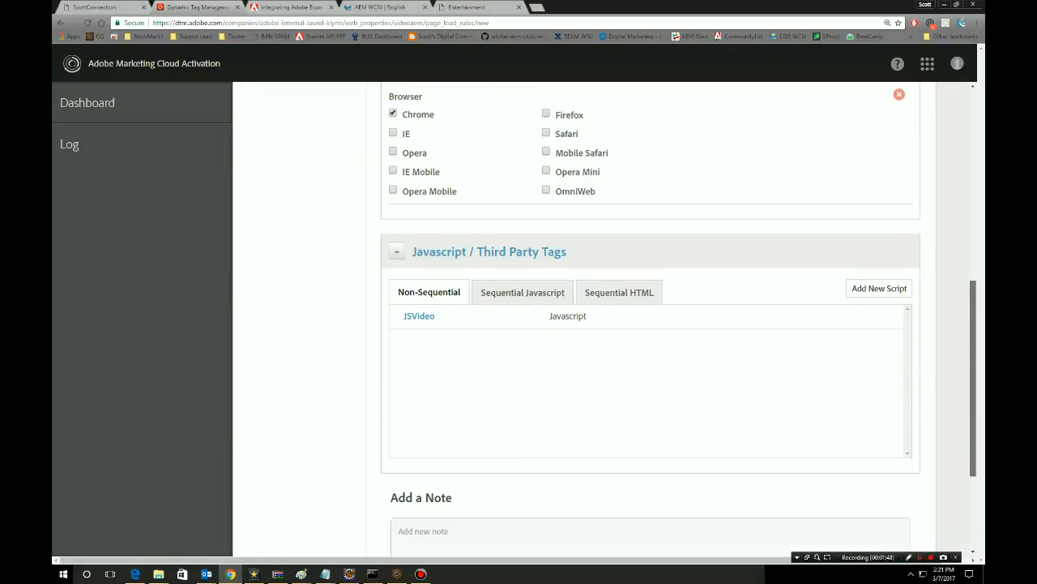
scroll(649, 324, down, 2)
click(430, 460)
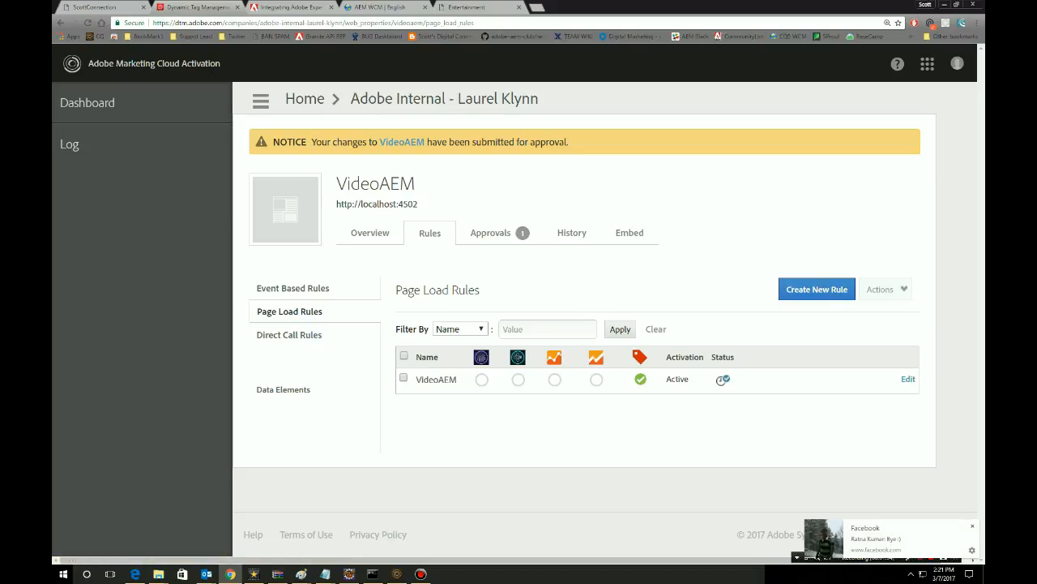
click(973, 526)
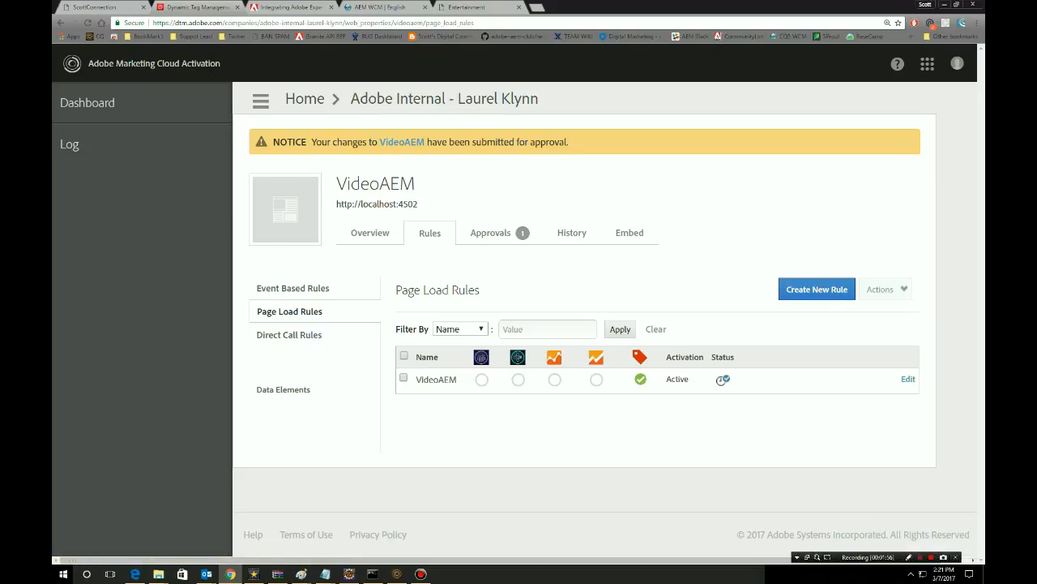
Approve the pending VideoAEM page load rule and confirm the approval.
click(490, 188)
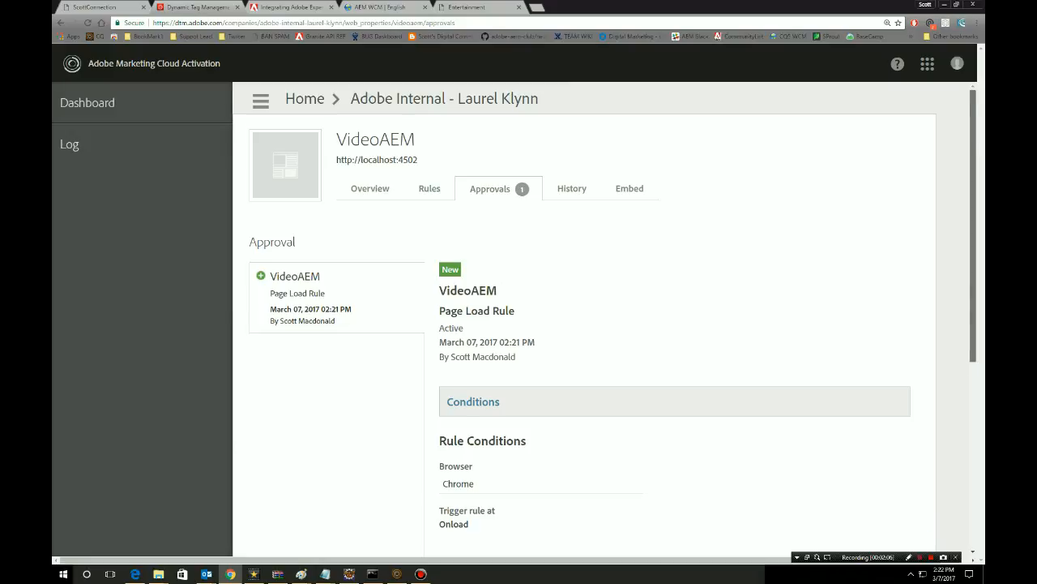
scroll(584, 324, down, 4)
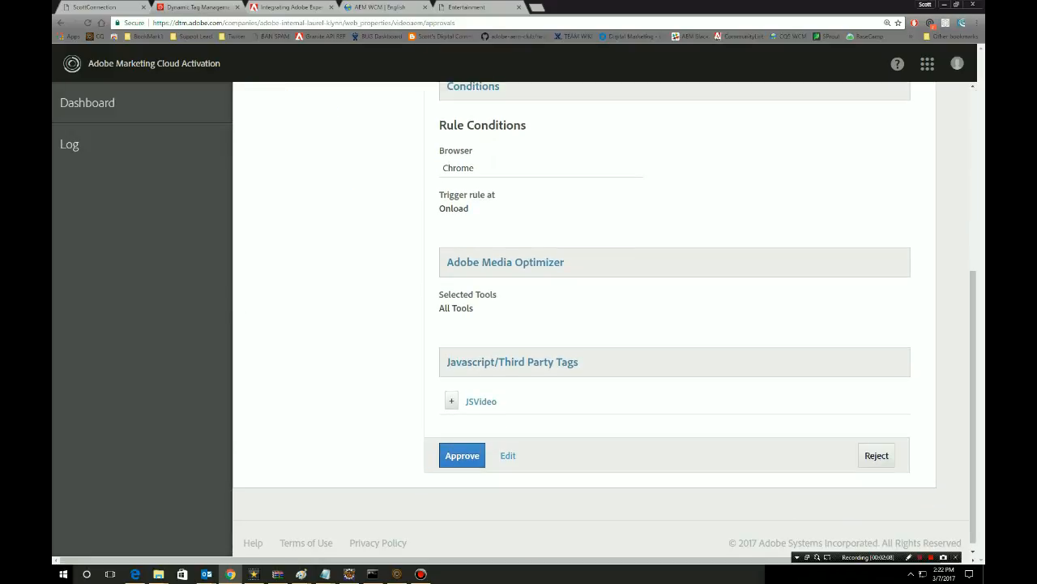
click(462, 454)
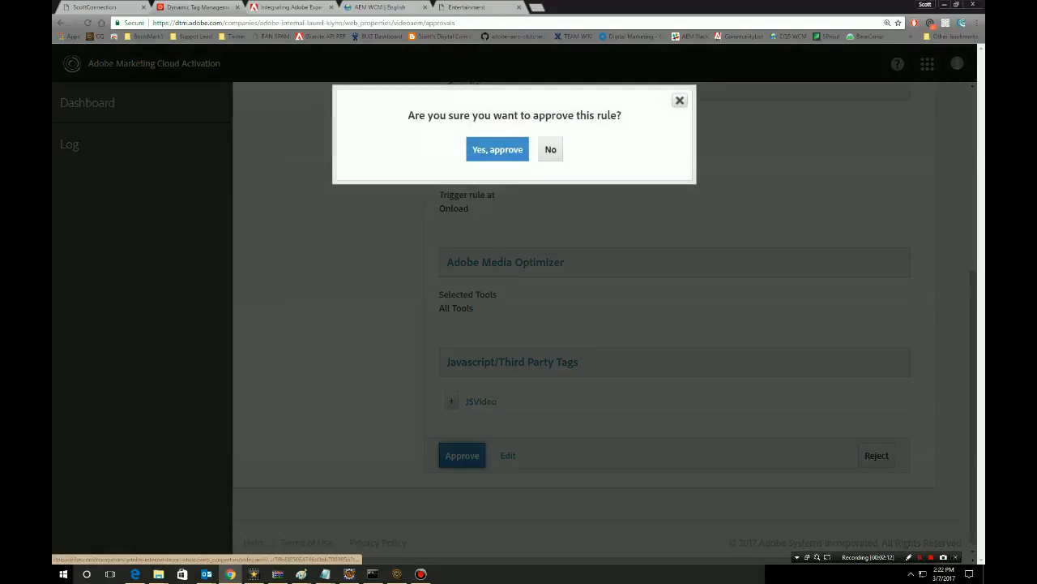
click(498, 149)
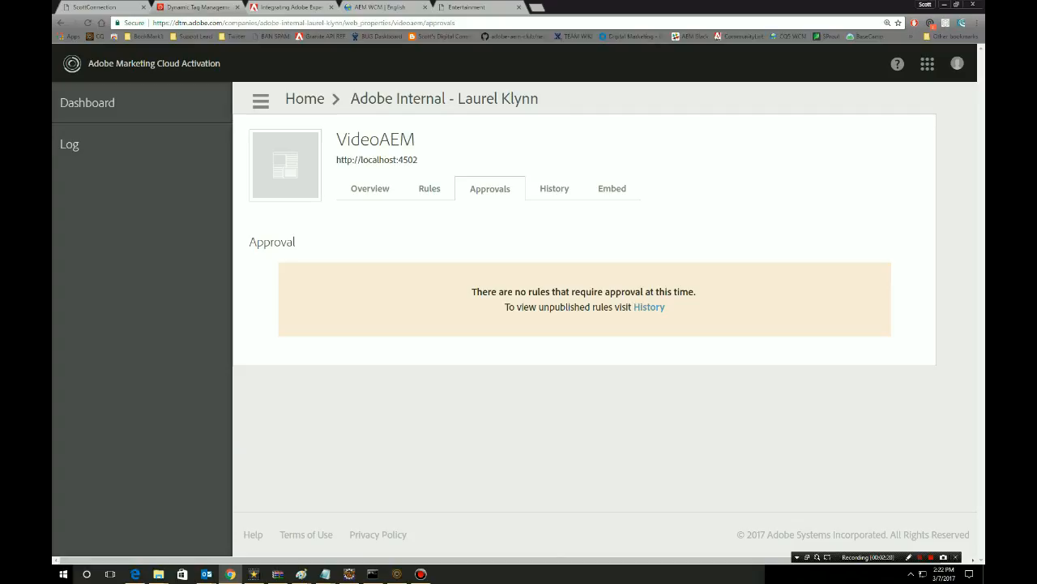
Expand the header code in the VideoAEM property's Akamai embed settings and copy the staging embed code.
click(611, 188)
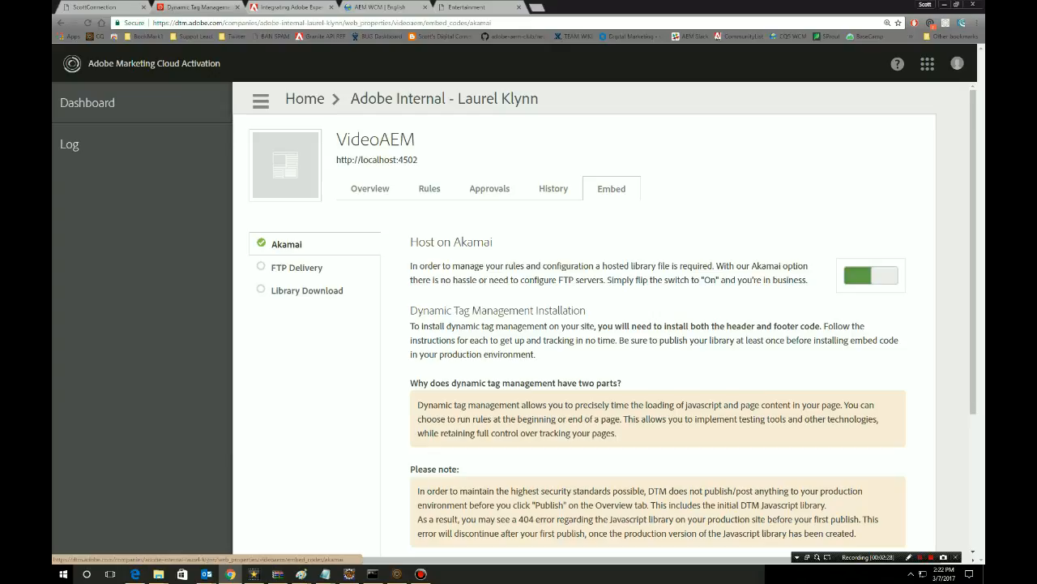
scroll(604, 316, down, 3)
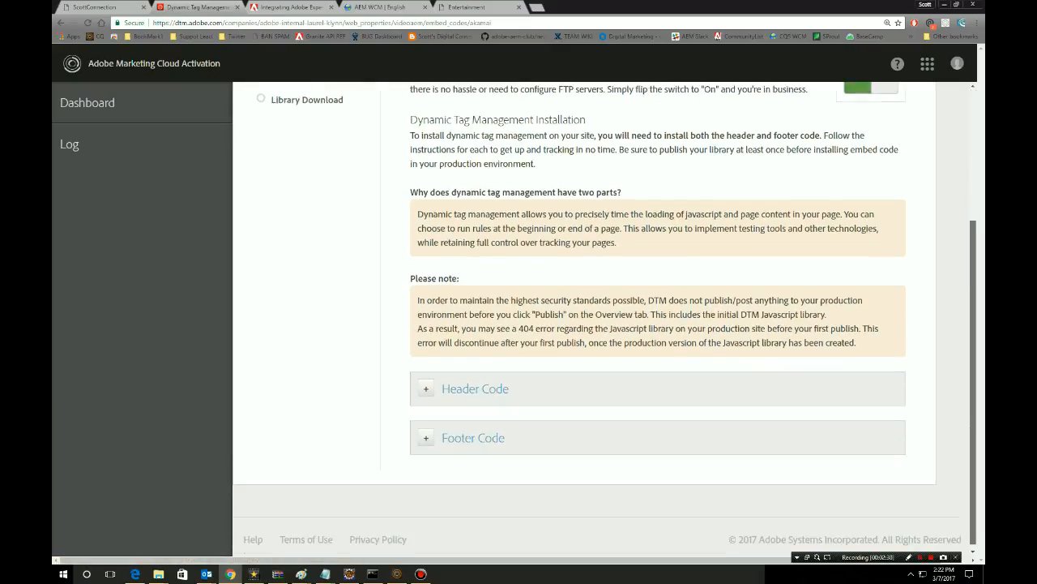
click(426, 384)
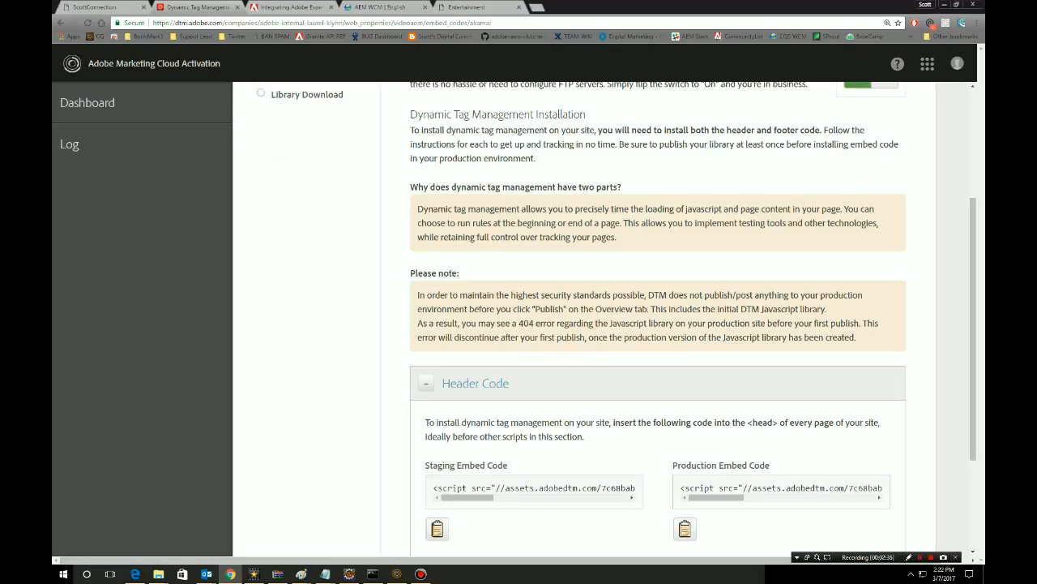
scroll(658, 316, down, 1)
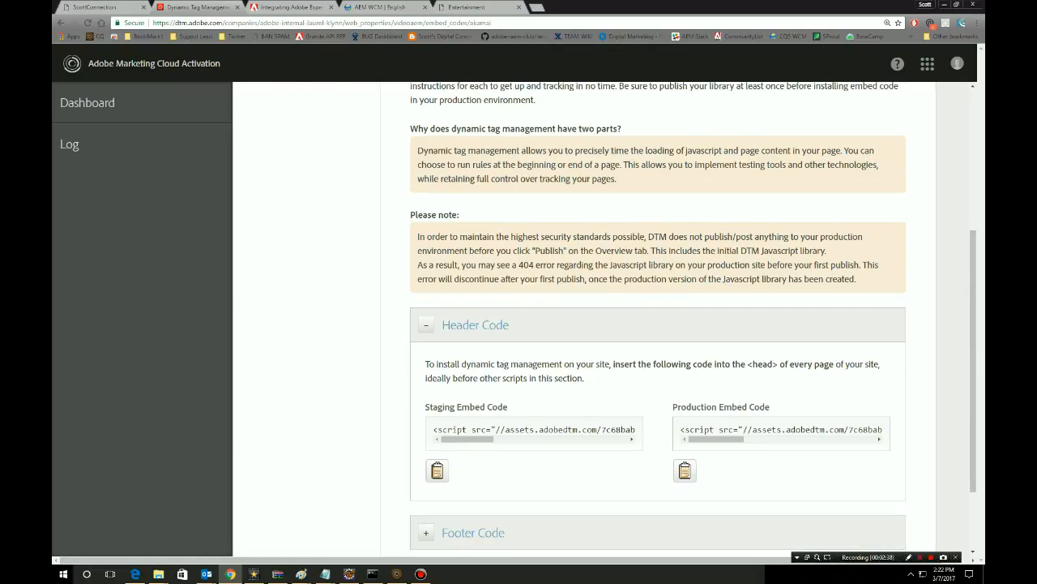
drag(433, 430, 770, 408)
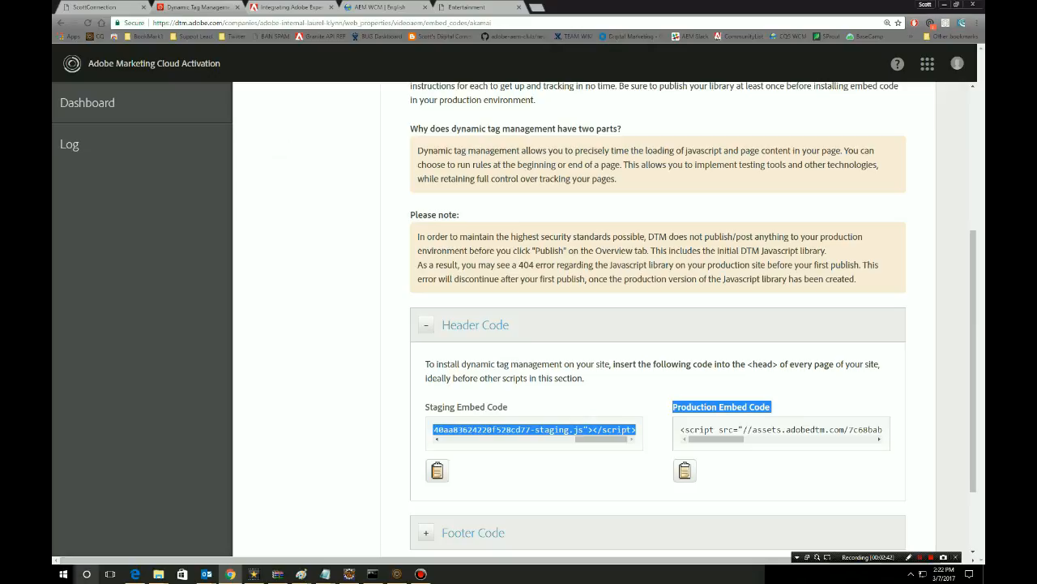
Paste the staging embed code into a new Notepad document, remove the extra "Production Embed Code" line, and minimize Notepad.
click(63, 574)
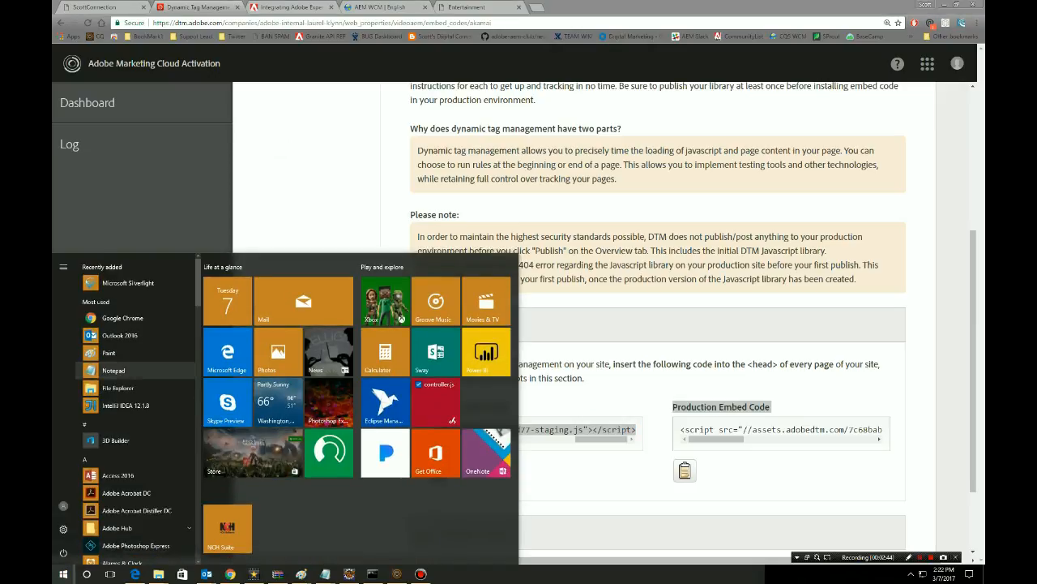
click(113, 369)
text(<script src="//assets.adobedtm.com/7c68bab3ce5325ab4d473d0d2e2636009ea4e676/satelliteLib-351aeec124deb080bd3240aa83624220f528cd77-staging.js"></script>  Production Embed Code)
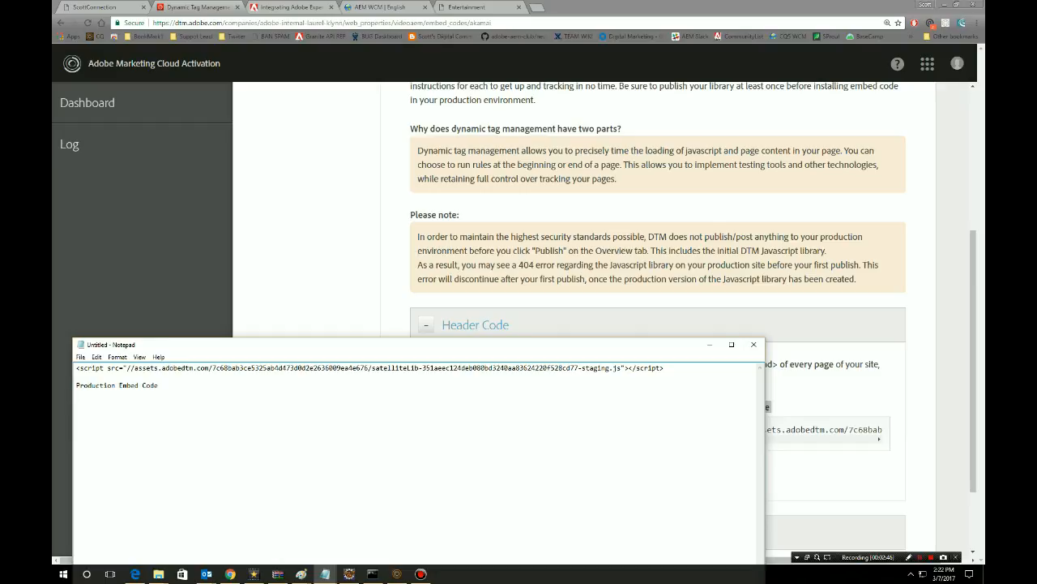
key(shift+Up)
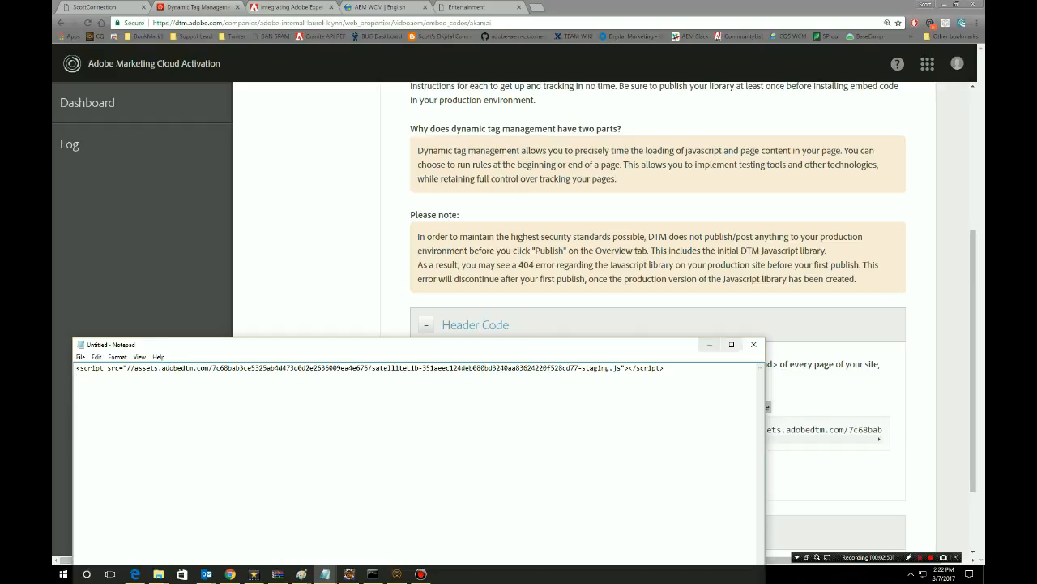
click(709, 344)
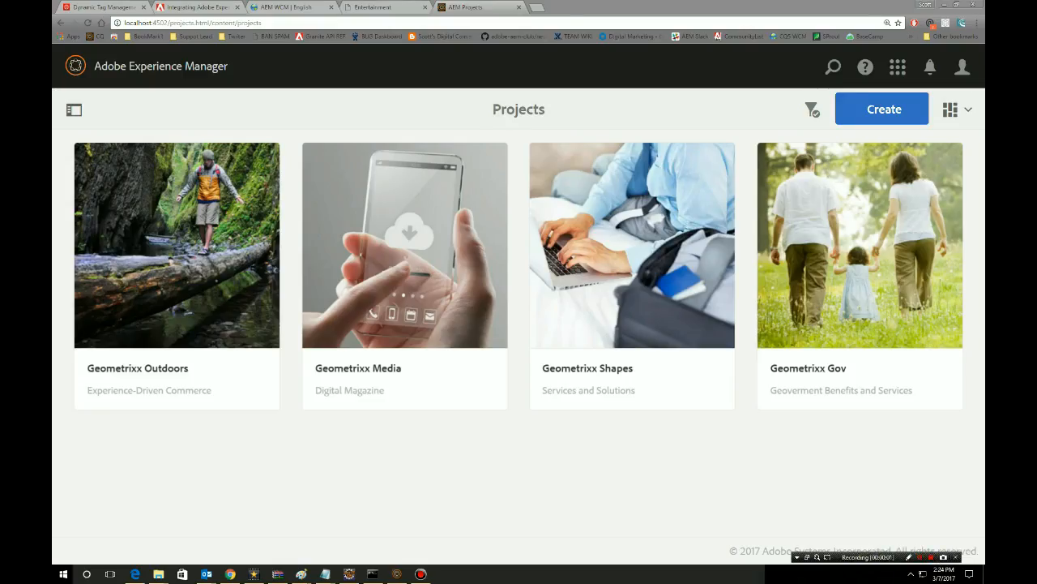
Go to the Configure Experience Manager to use Activation section of the Adobe help article and read the required values.
click(198, 7)
drag(982, 173, 982, 315)
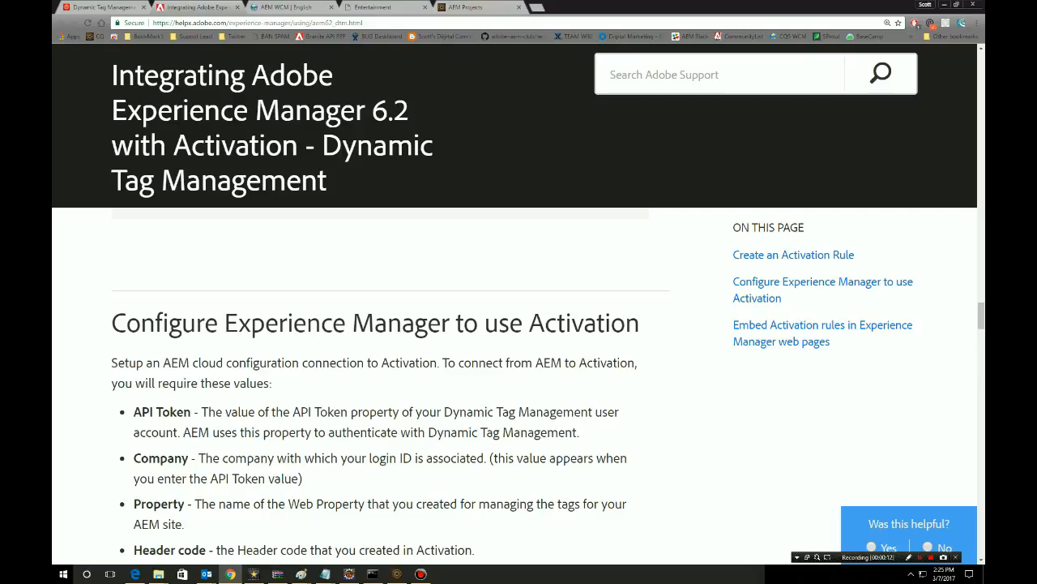
Return to Adobe Experience Manager and open Cloud Services from the Deployment tools.
click(466, 7)
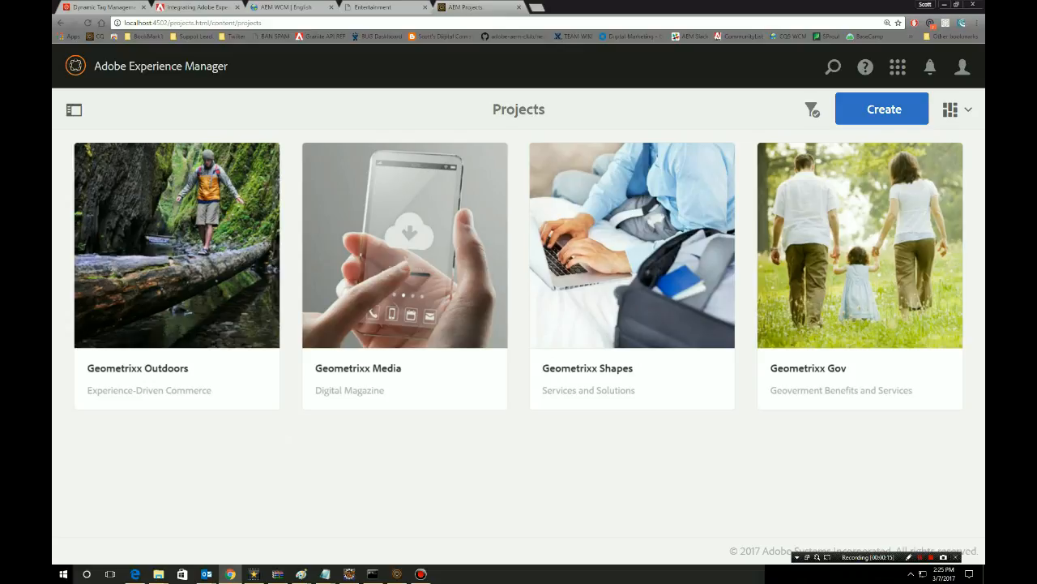
click(160, 67)
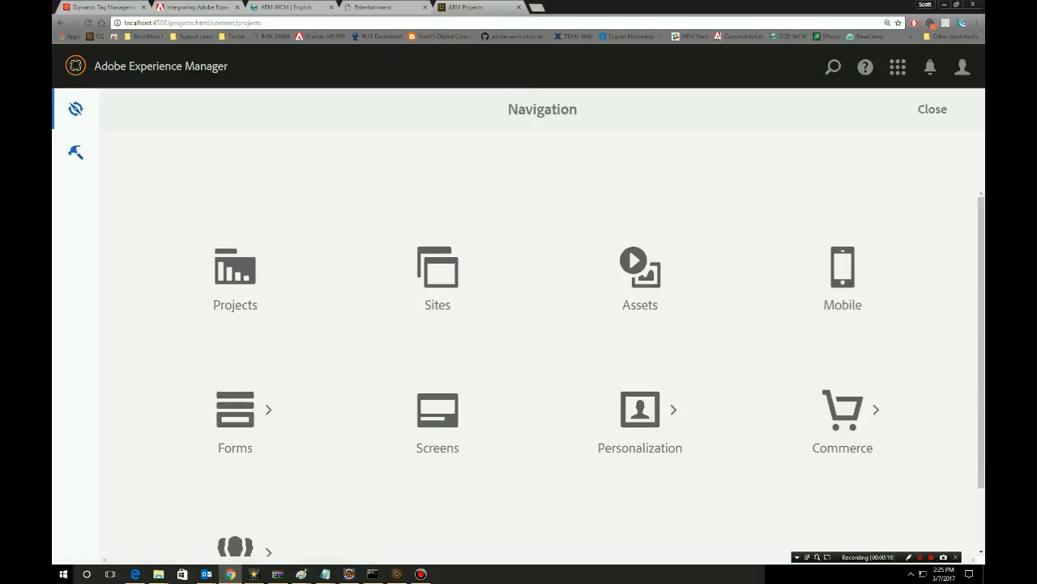
click(76, 153)
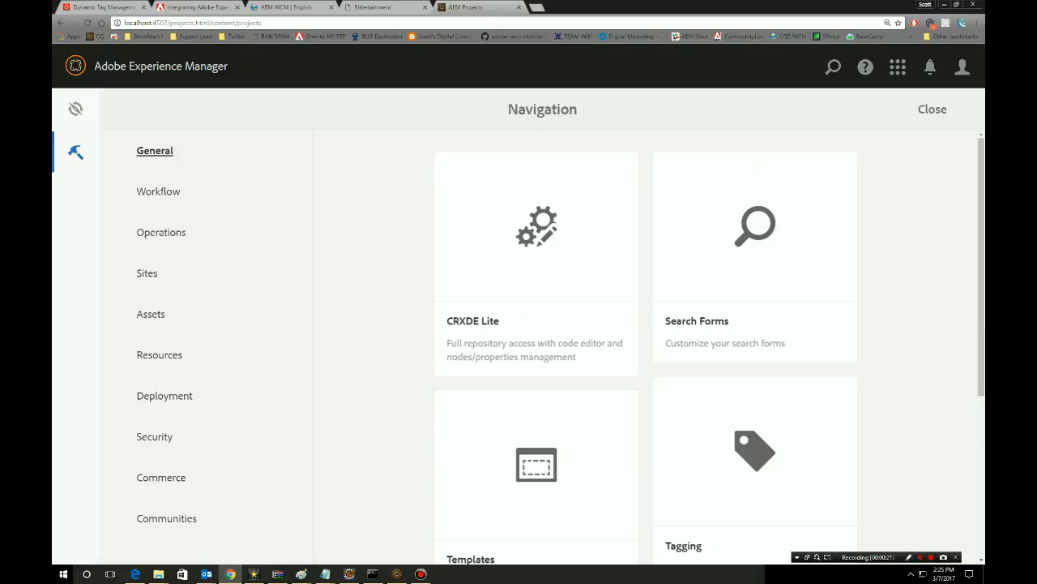
click(165, 395)
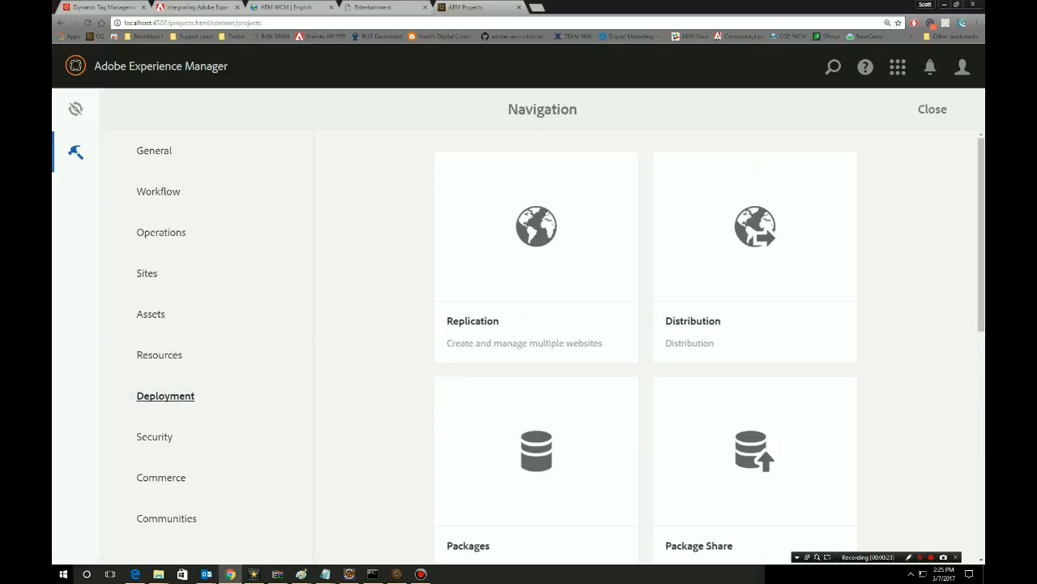
scroll(710, 347, down, 6)
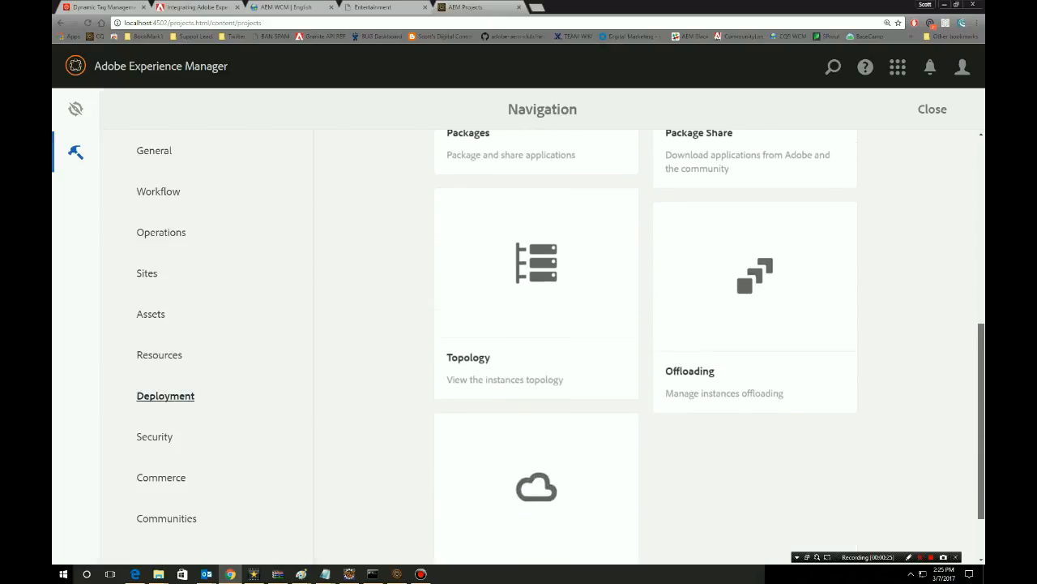
click(537, 405)
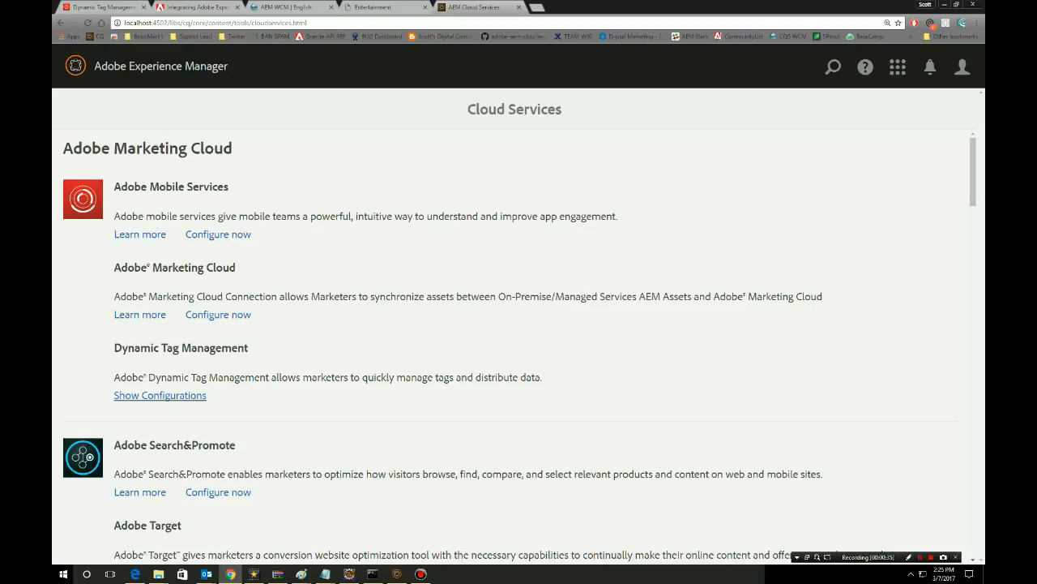
Create a Dynamic Tag Management cloud service configuration titled VideoConfig.
click(159, 395)
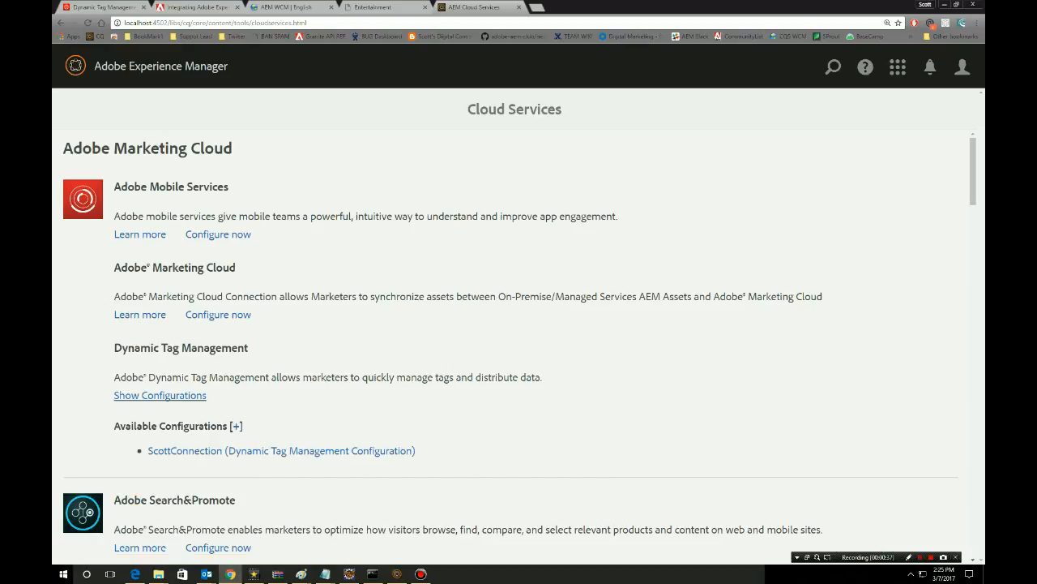
click(236, 426)
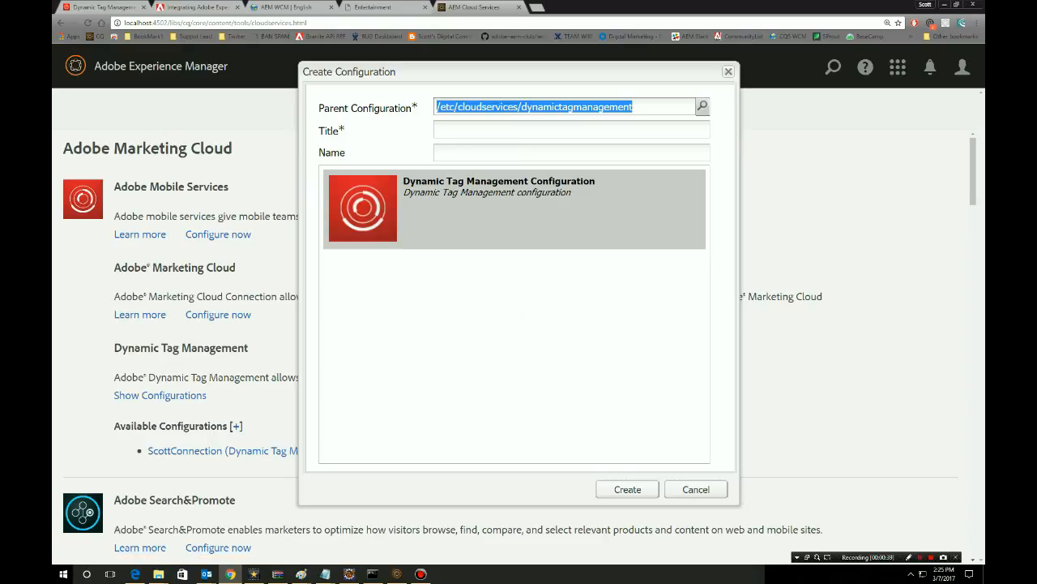
click(572, 130)
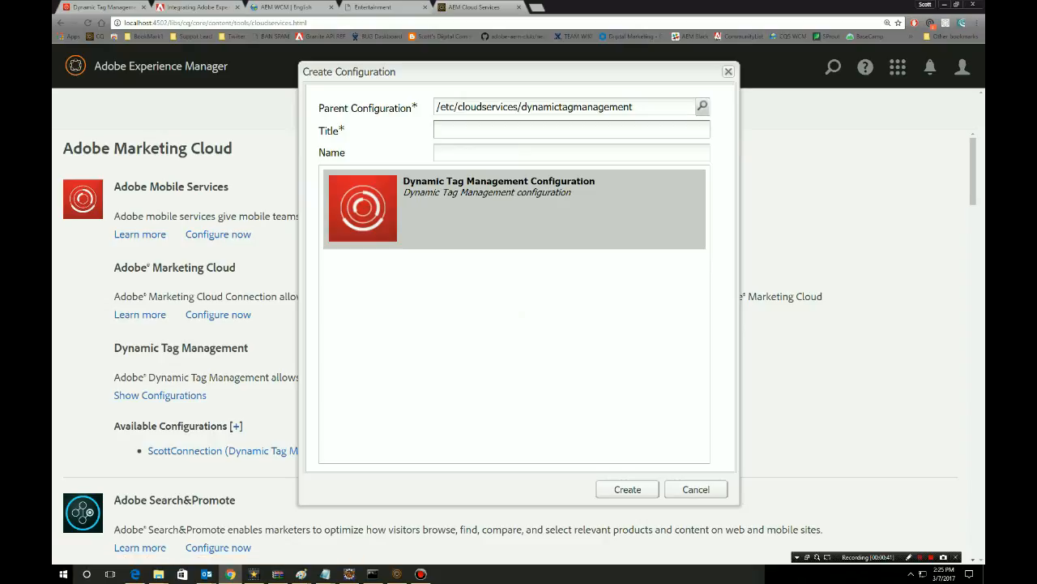
text(VideoConfig)
click(627, 489)
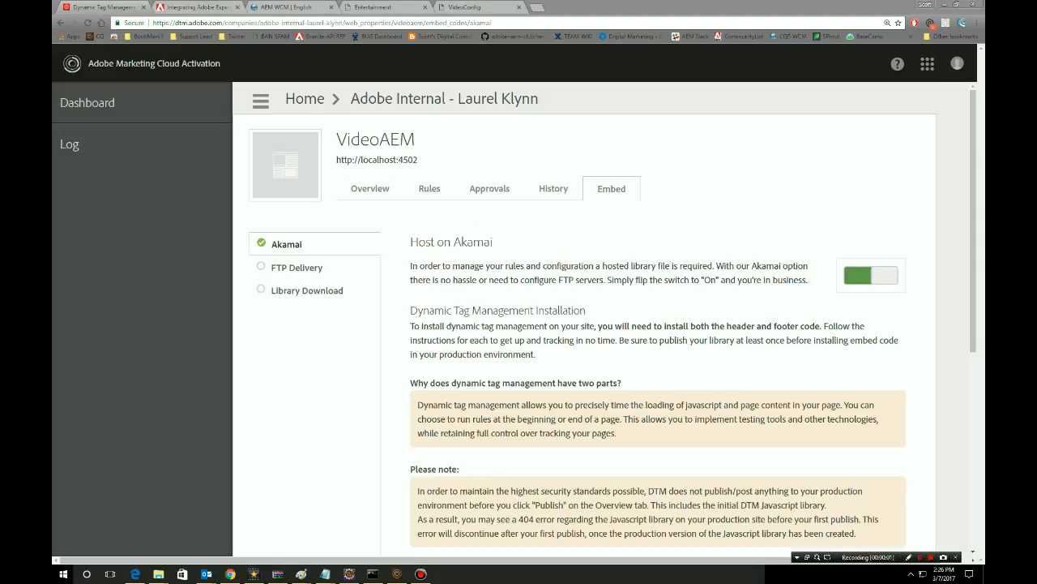
Open the DTM account settings in Adobe Marketing Cloud Activation and copy the API token.
click(958, 63)
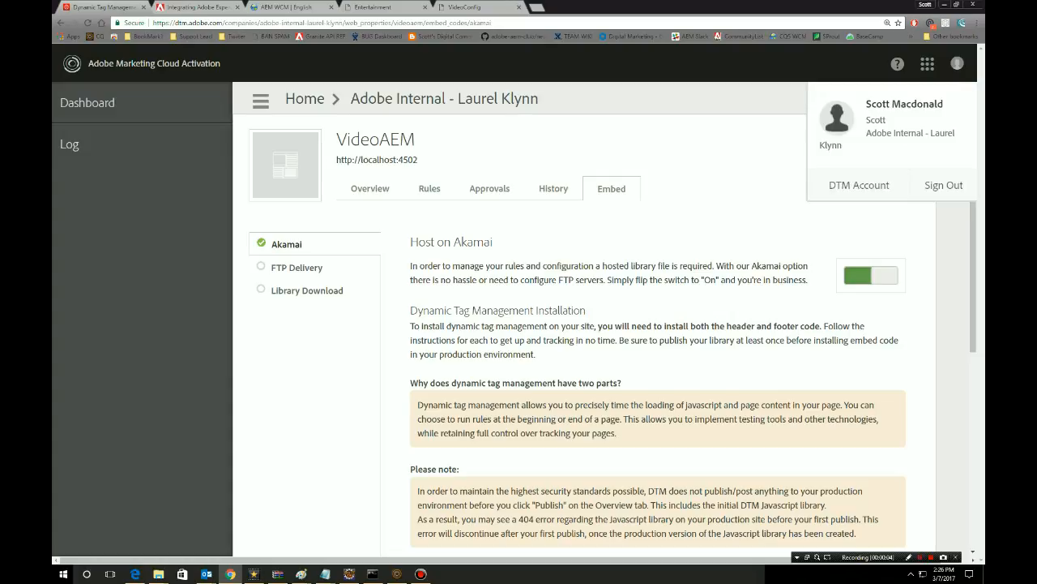
click(859, 185)
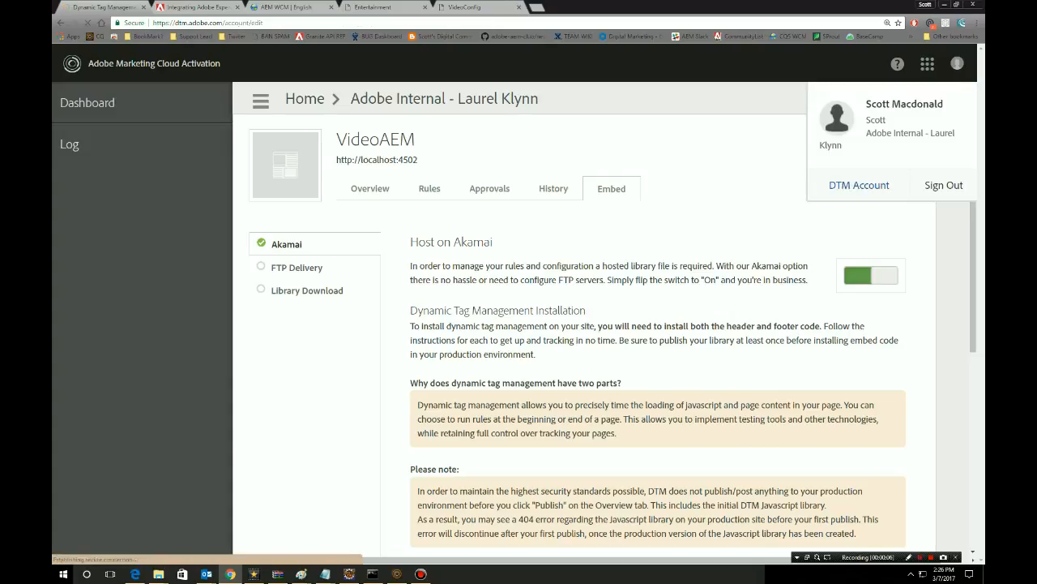
scroll(583, 324, down, 4)
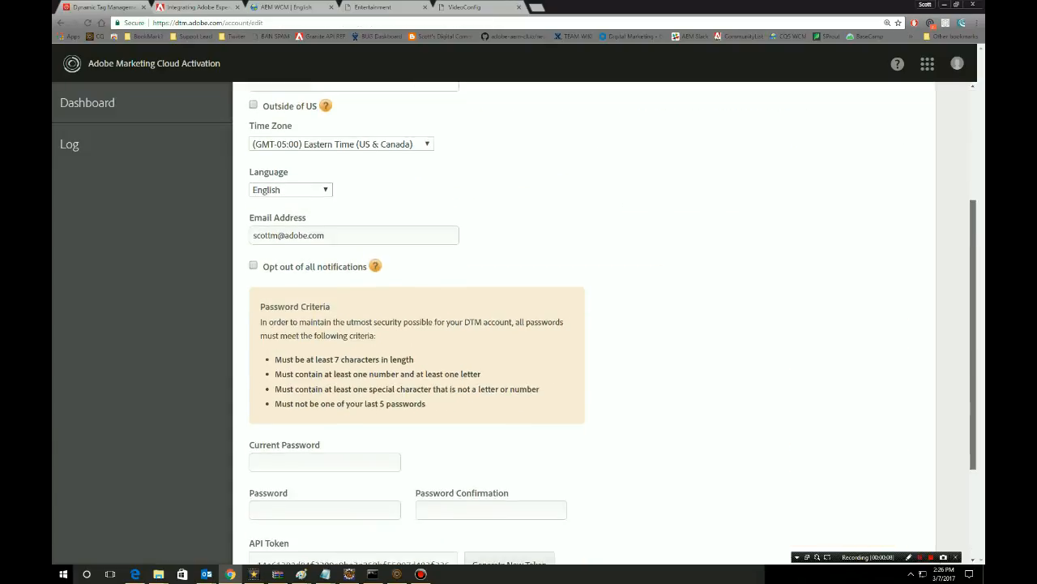
drag(257, 453, 470, 454)
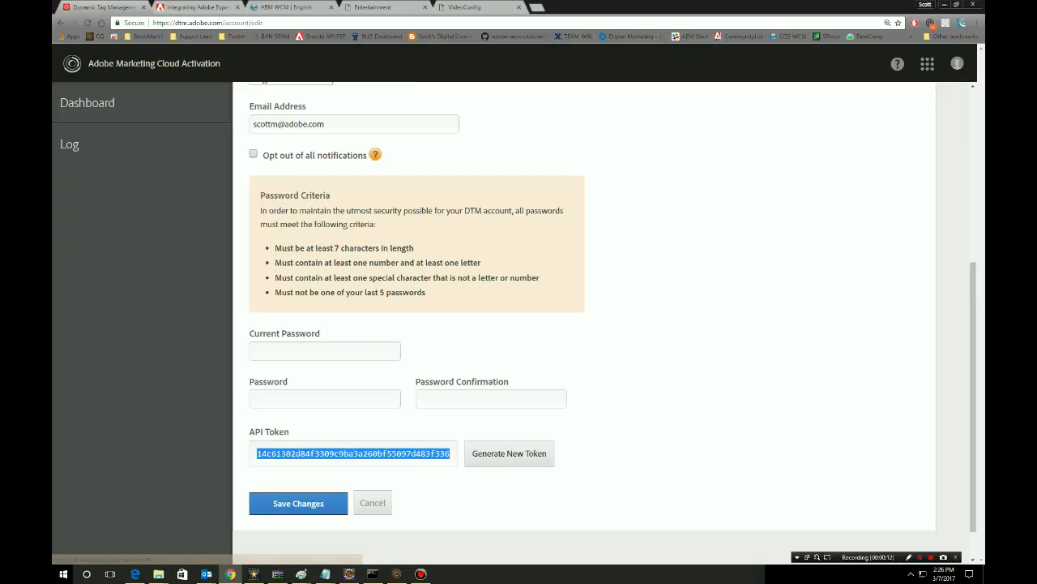
click(374, 7)
click(287, 7)
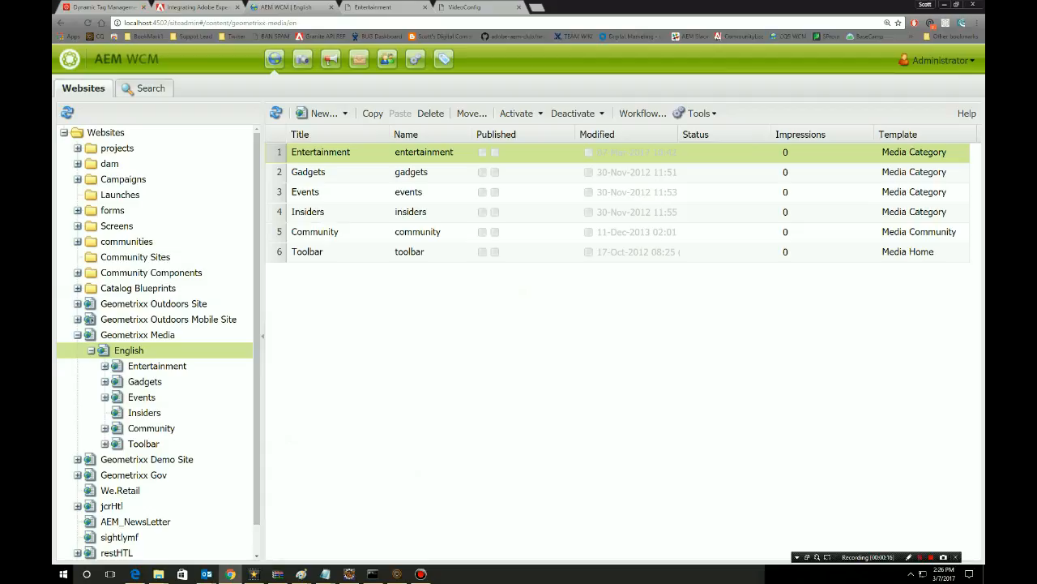
click(105, 7)
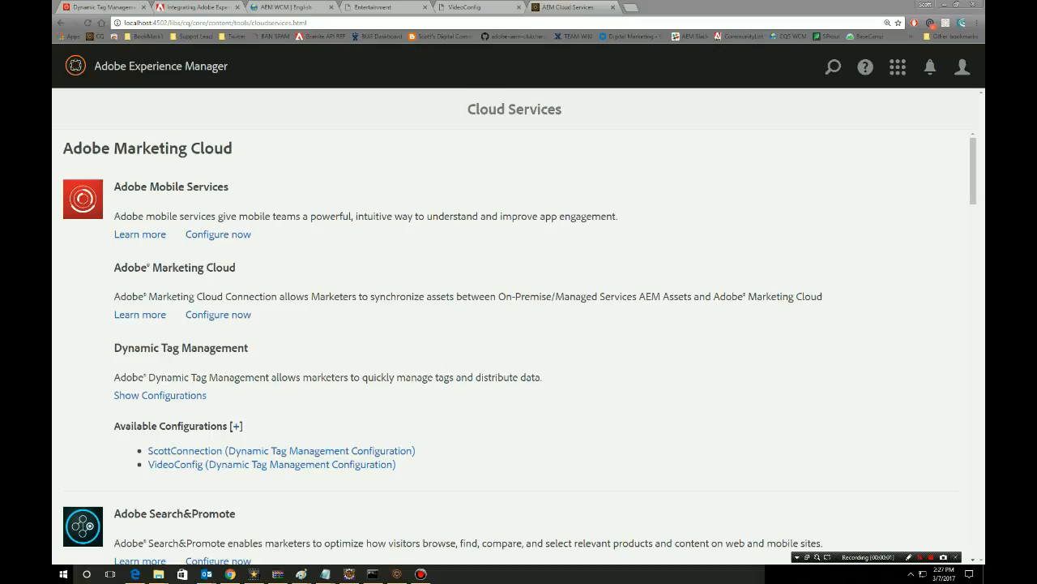
Open the VideoConfig configuration in AEM Cloud Services, paste the API token into its settings and connect to DTM.
click(175, 464)
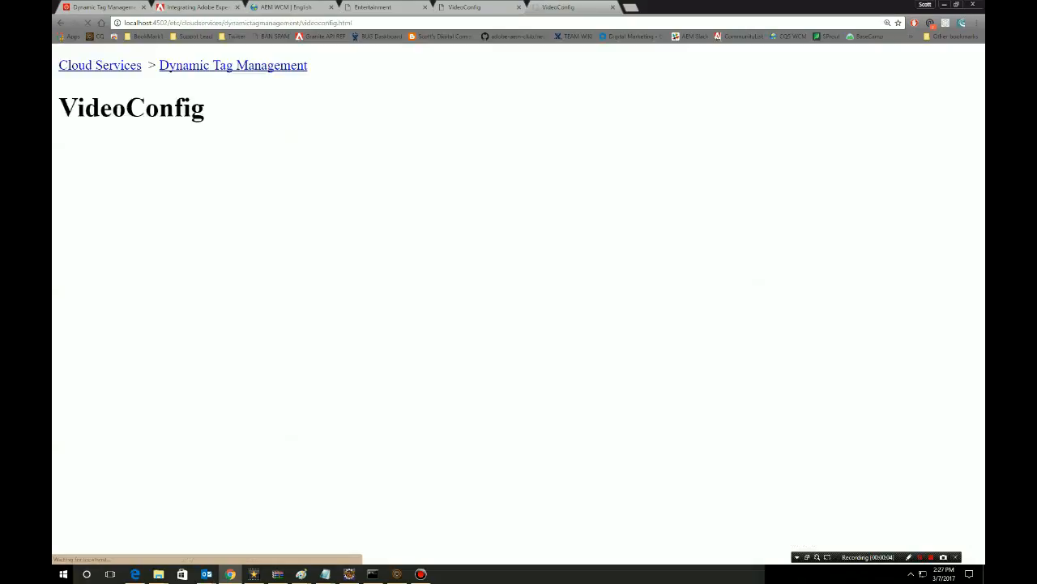
key(ctrl+v)
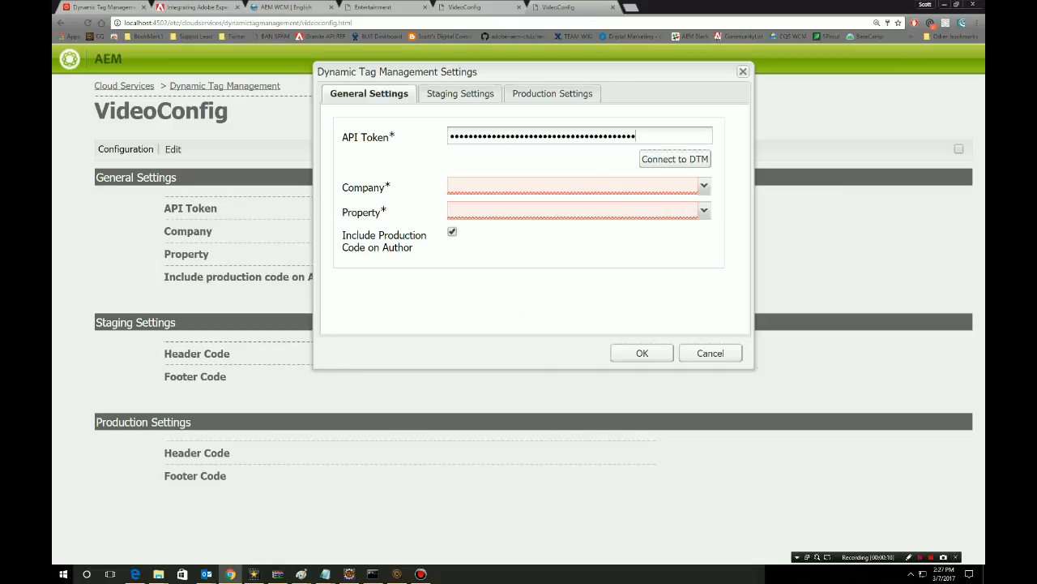
click(676, 159)
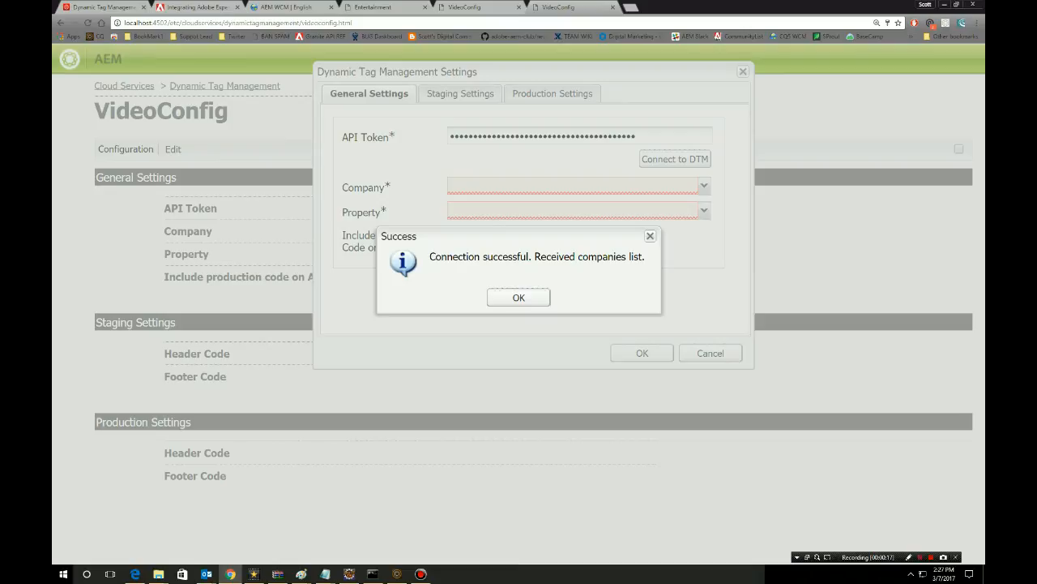
click(518, 297)
Choose the Adobe Internal company and the VideoAEM property in the Dynamic Tag Management general settings.
click(703, 186)
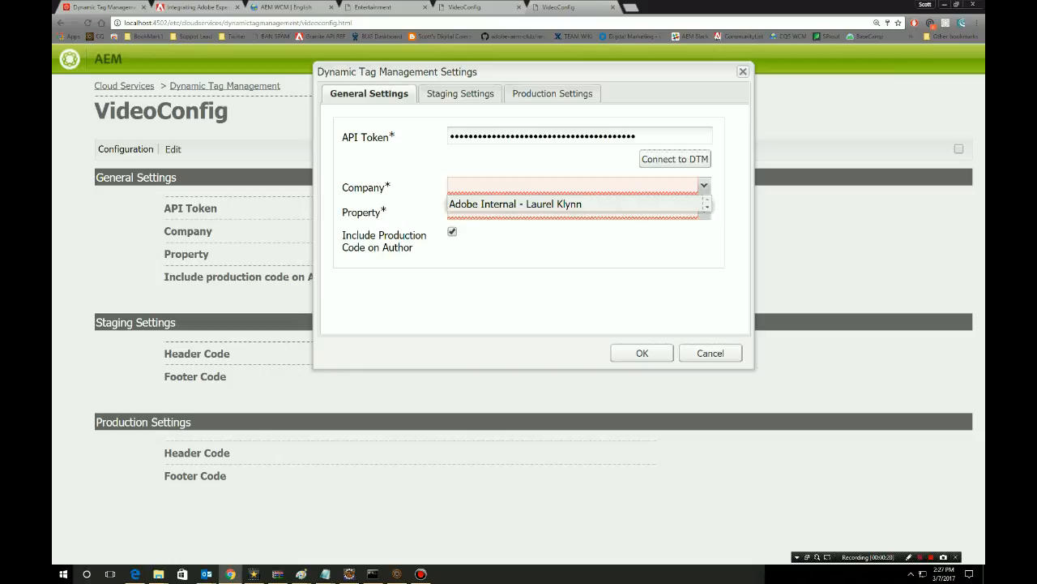
click(534, 203)
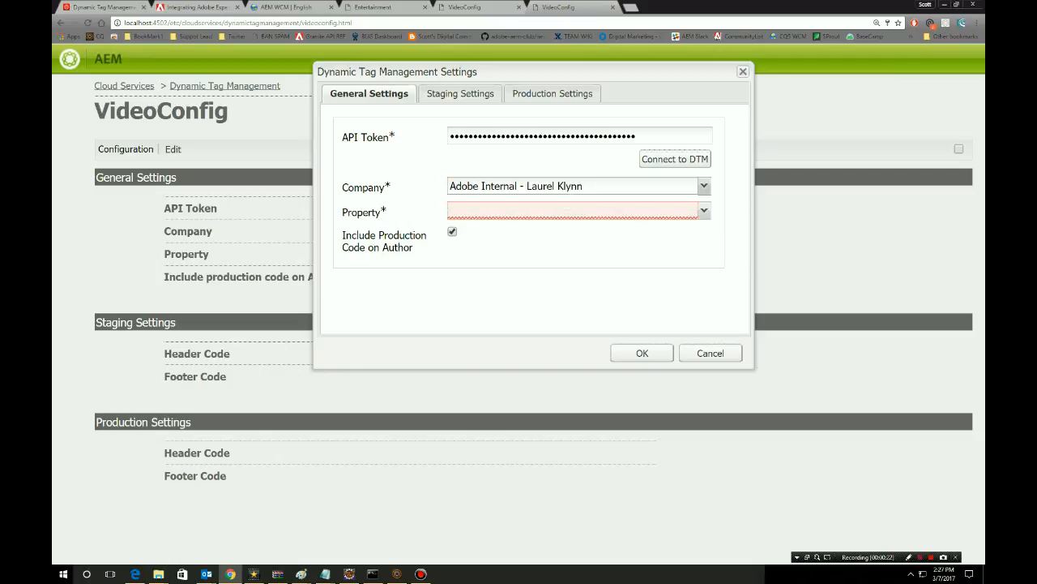
click(704, 210)
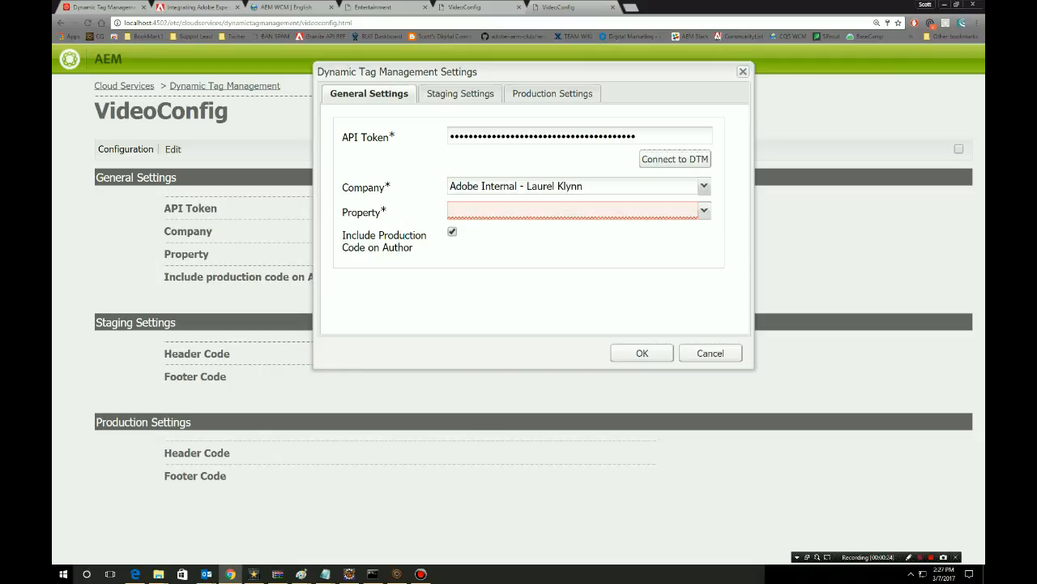
click(703, 210)
click(703, 211)
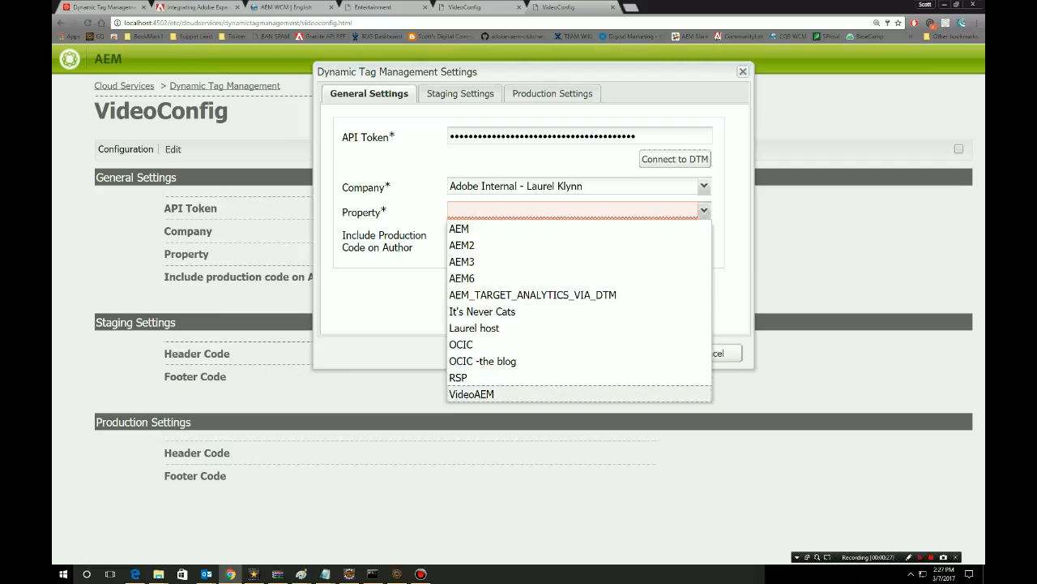
click(472, 394)
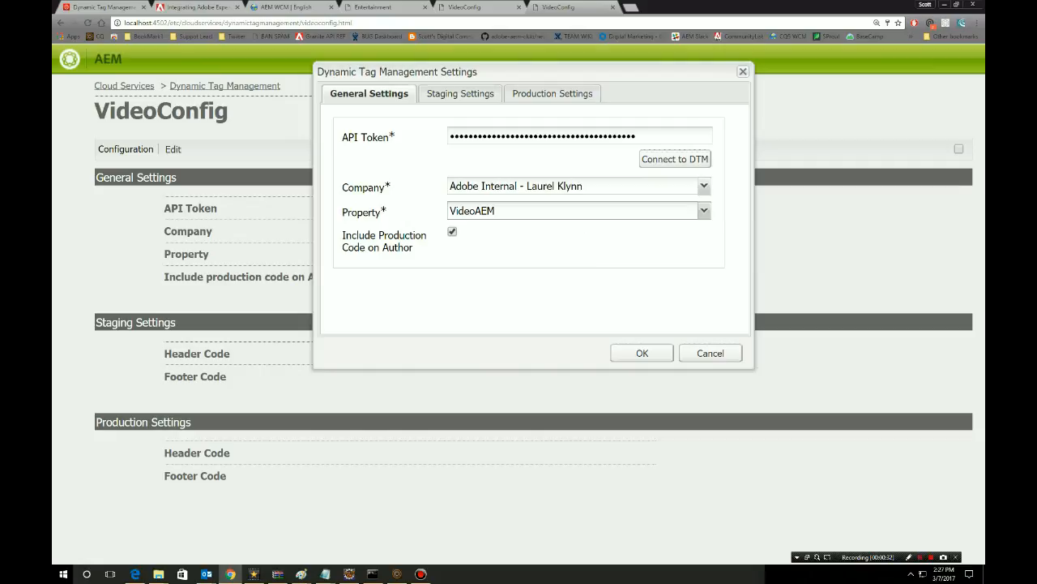
click(642, 353)
key(Return)
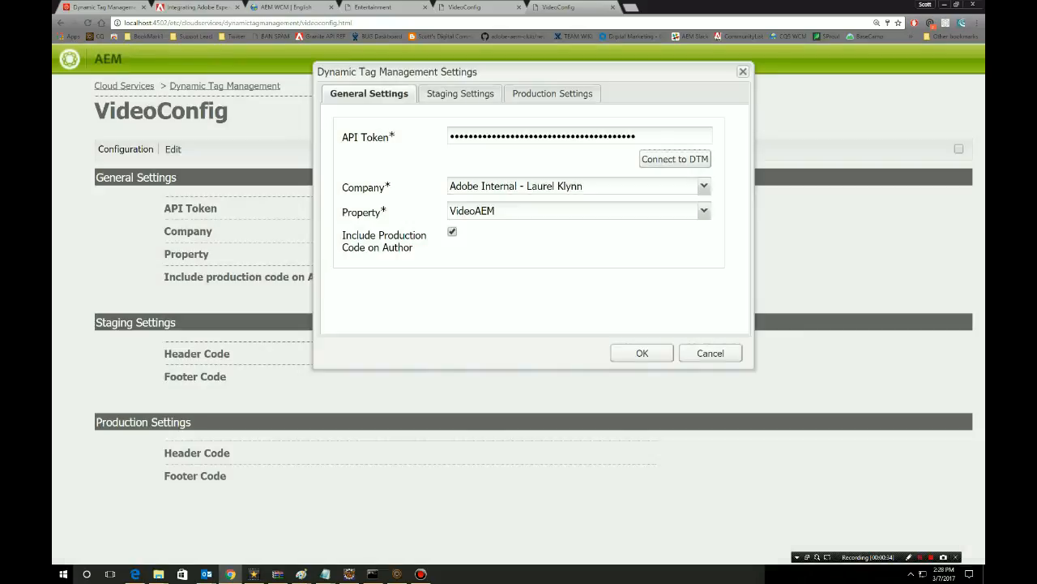
Check the staging and production header and footer codes, and save the VideoConfig Dynamic Tag Management settings.
click(461, 93)
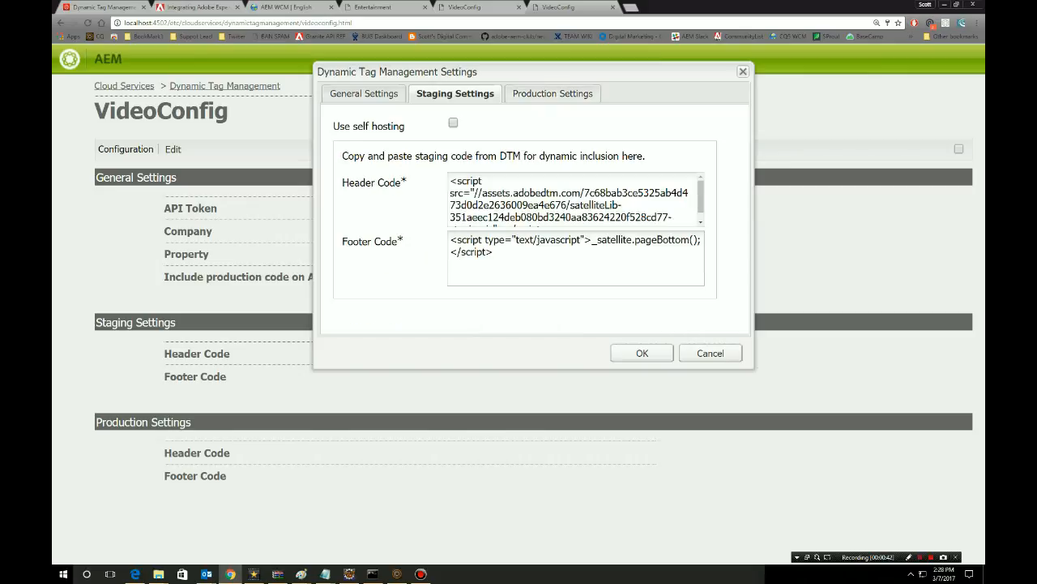
click(553, 93)
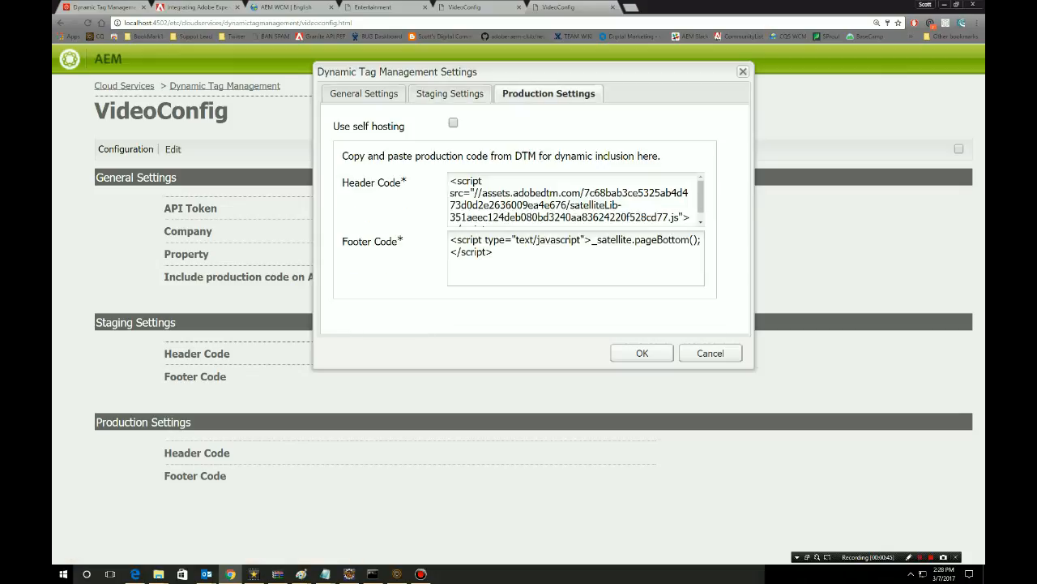
click(450, 93)
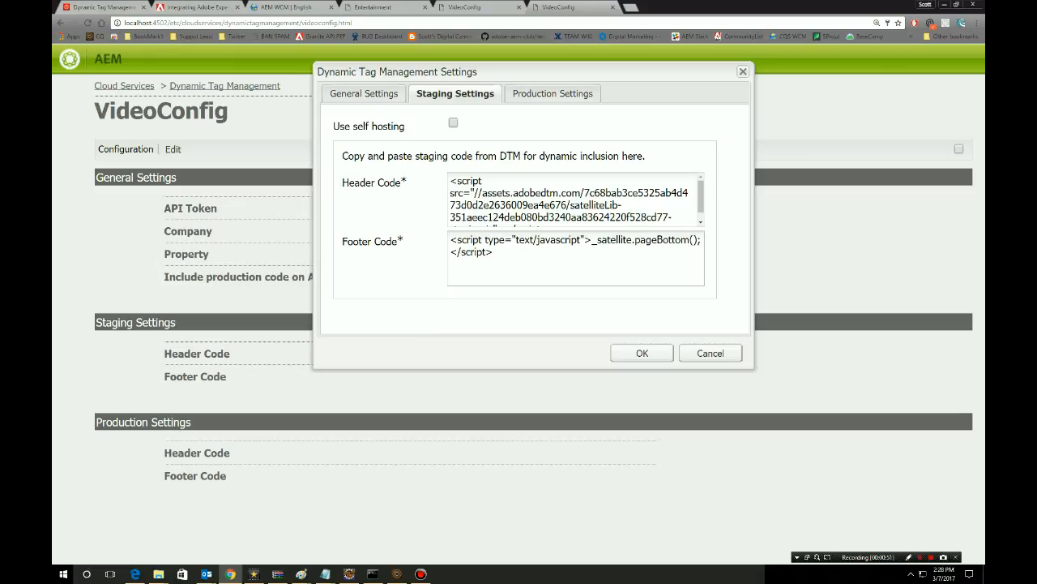
click(642, 353)
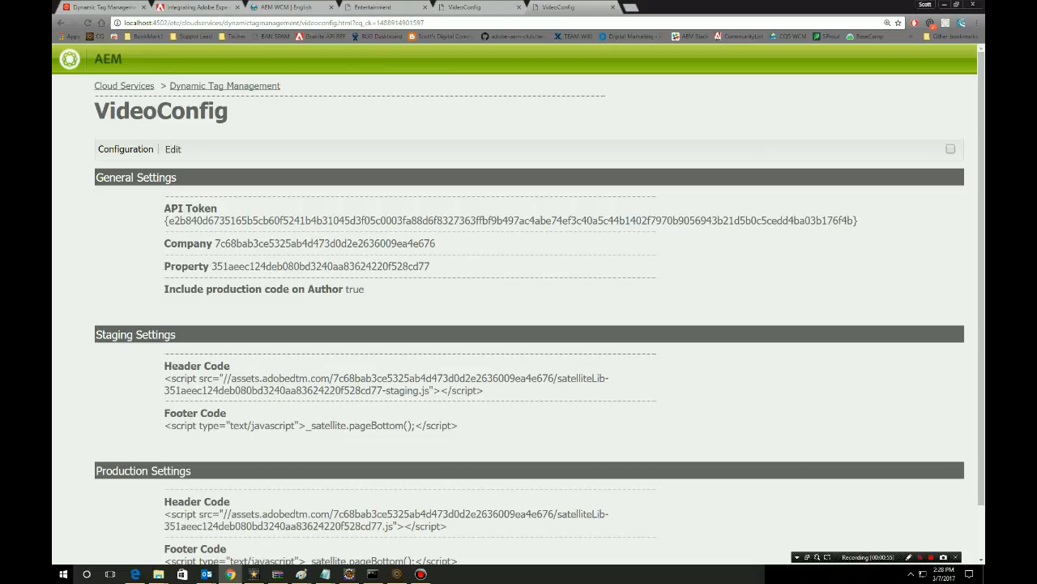
scroll(519, 304, down, 1)
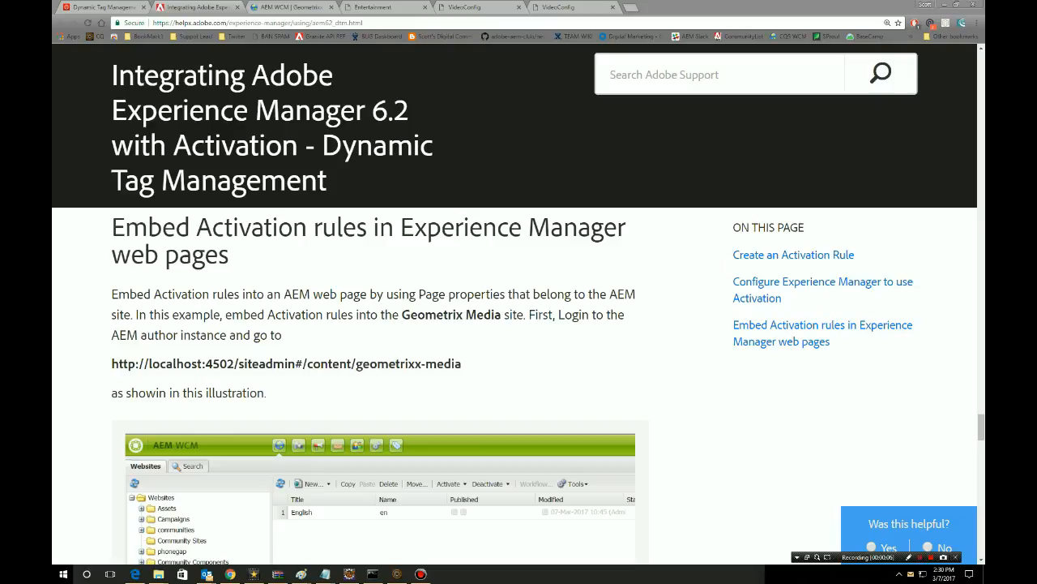
In the Geometrixx Media English page's properties, set the Dynamic Tag Management cloud service configuration to VideoConfig and save.
click(291, 7)
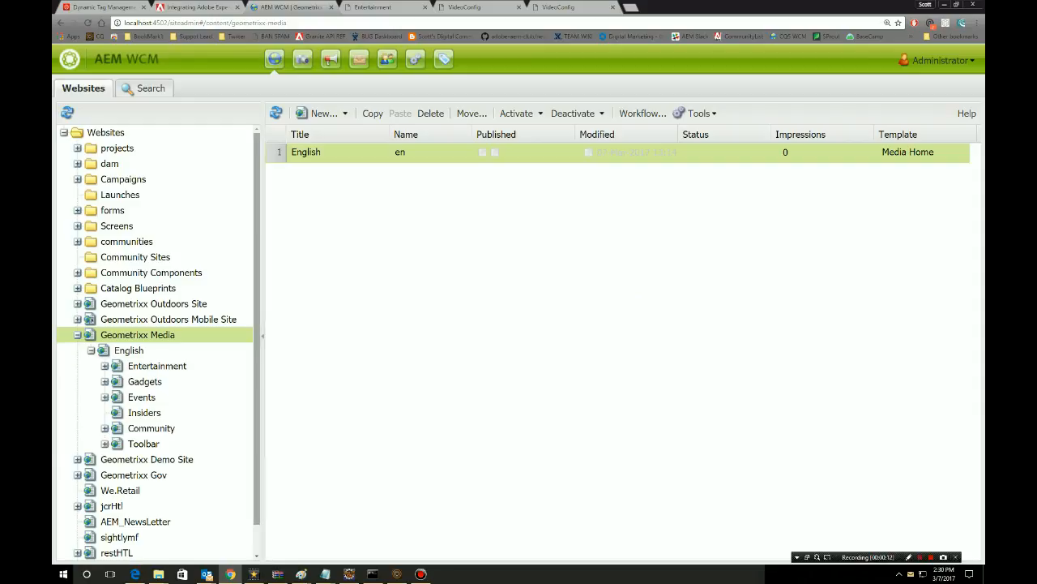
right_click(280, 153)
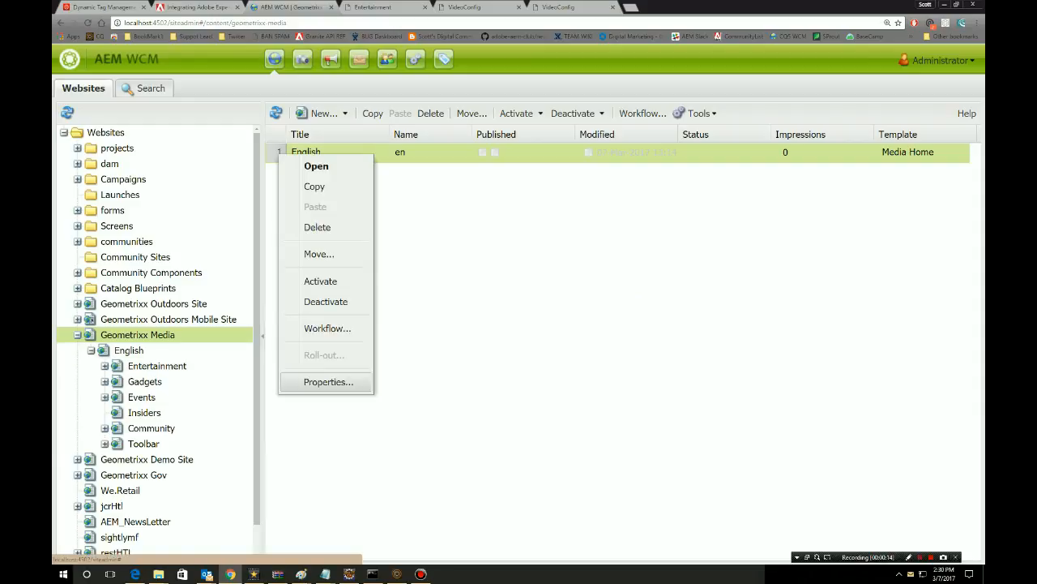
click(328, 382)
click(494, 94)
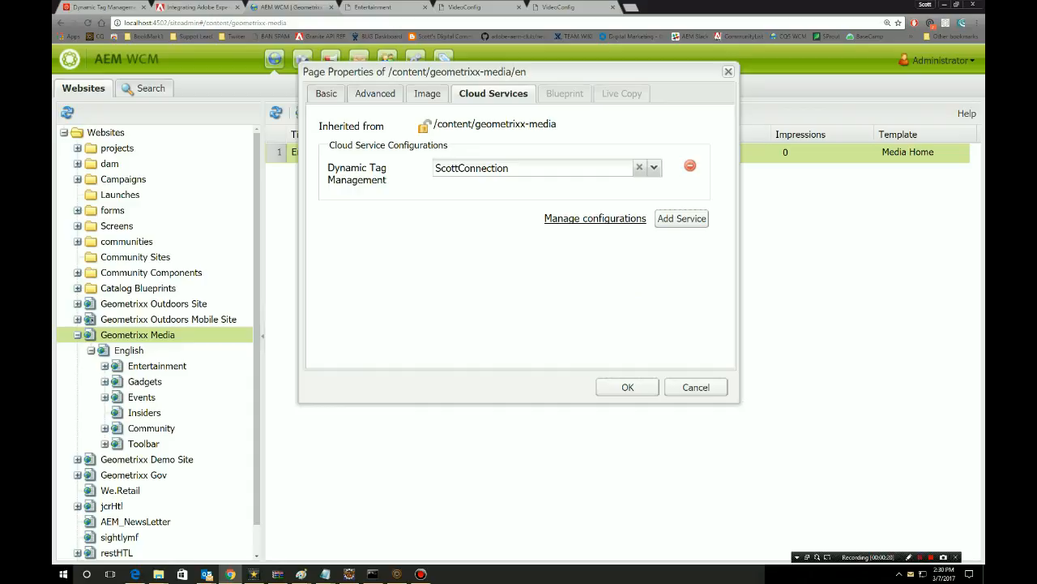
click(653, 167)
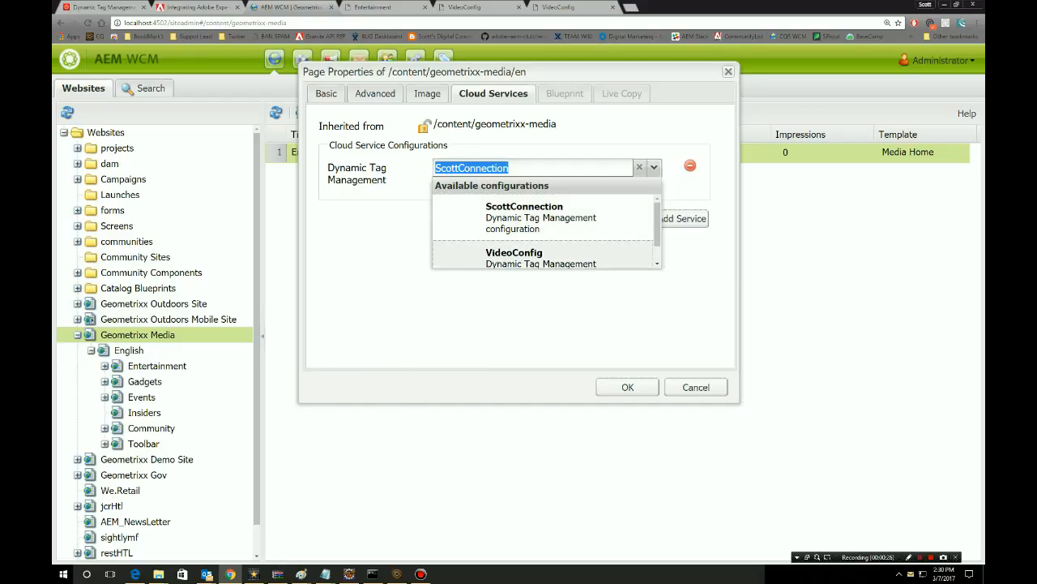
key(Return)
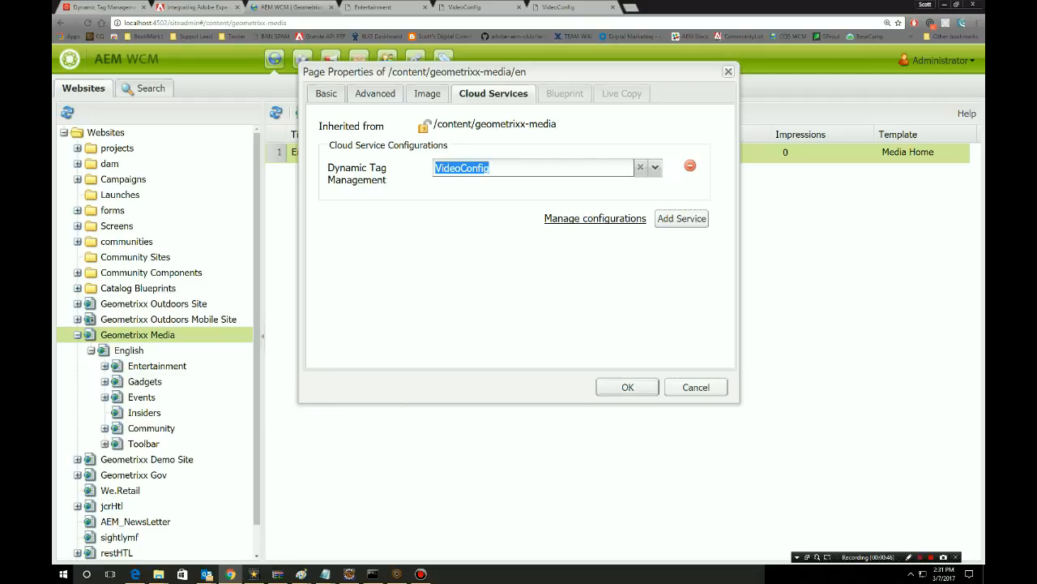
click(627, 387)
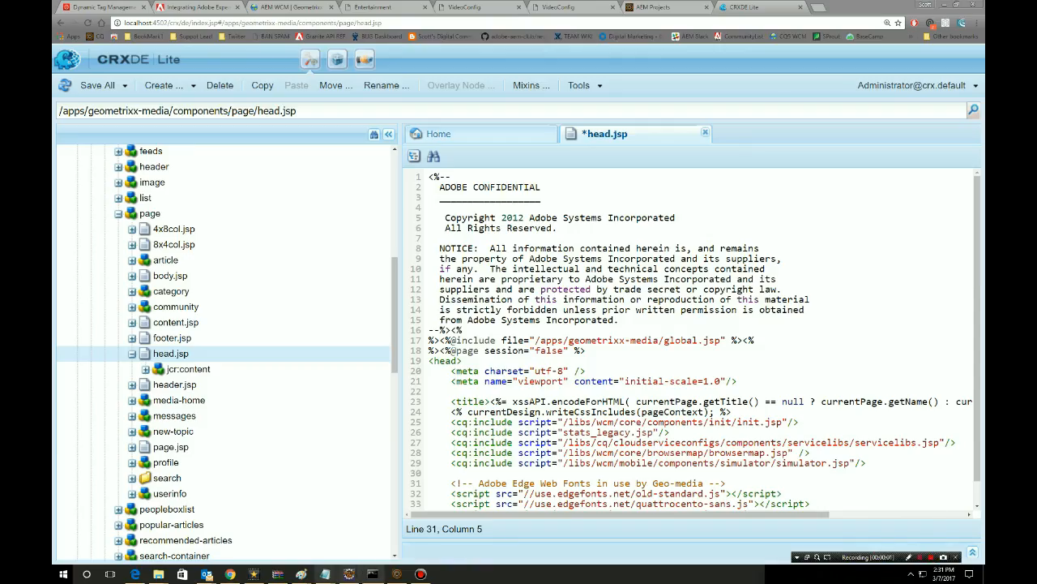
Copy the DTM staging script tag from the untitled Notepad file and return to CRXDE Lite.
mouse_move(325, 573)
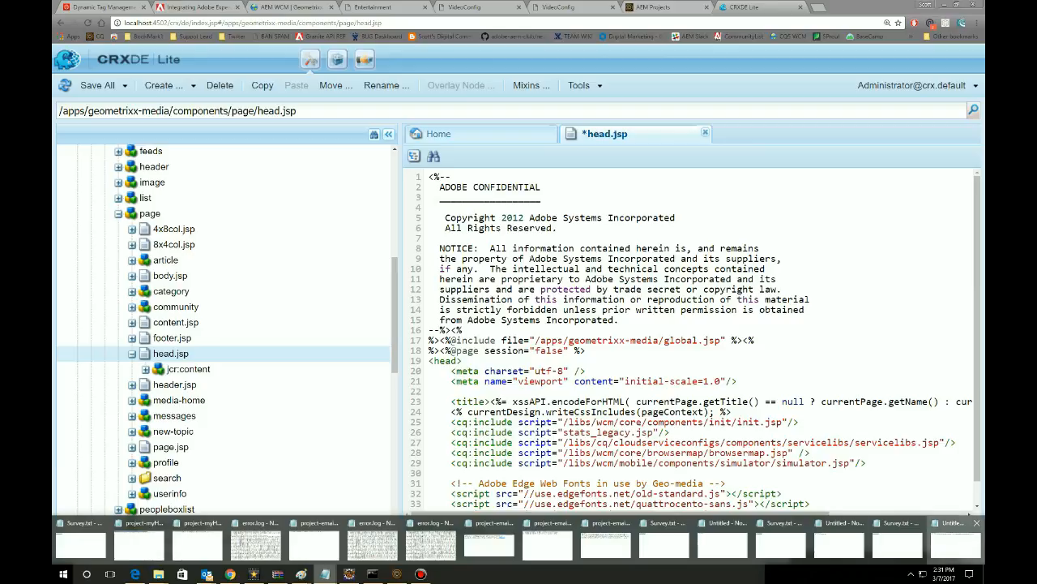
click(956, 539)
key(ctrl+a)
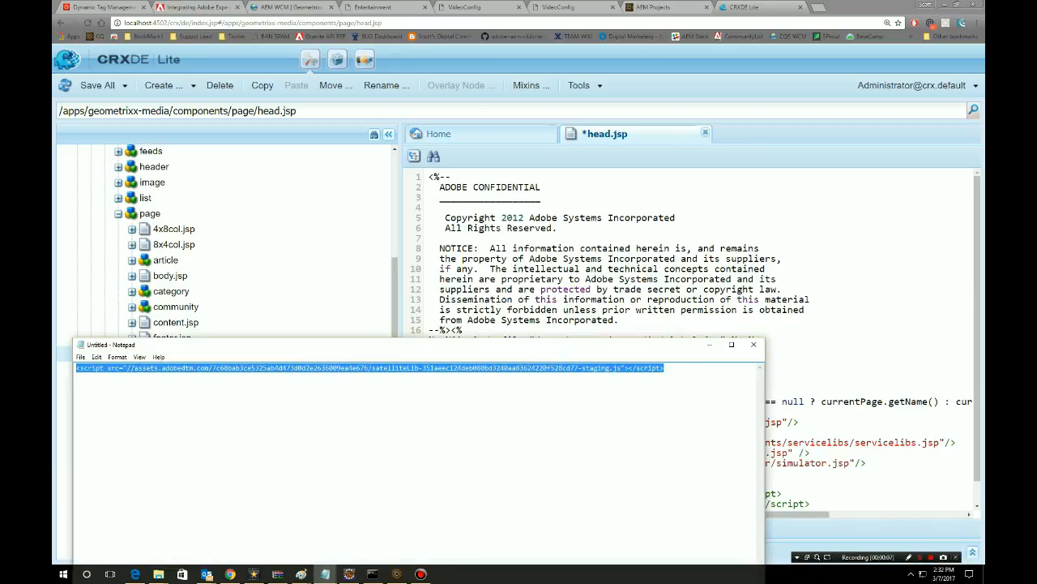
click(710, 345)
Paste the DTM staging script tag below the simulator.jsp include in head.jsp, remove the extra blank line, and save the file.
key(Up)
key(Tab)
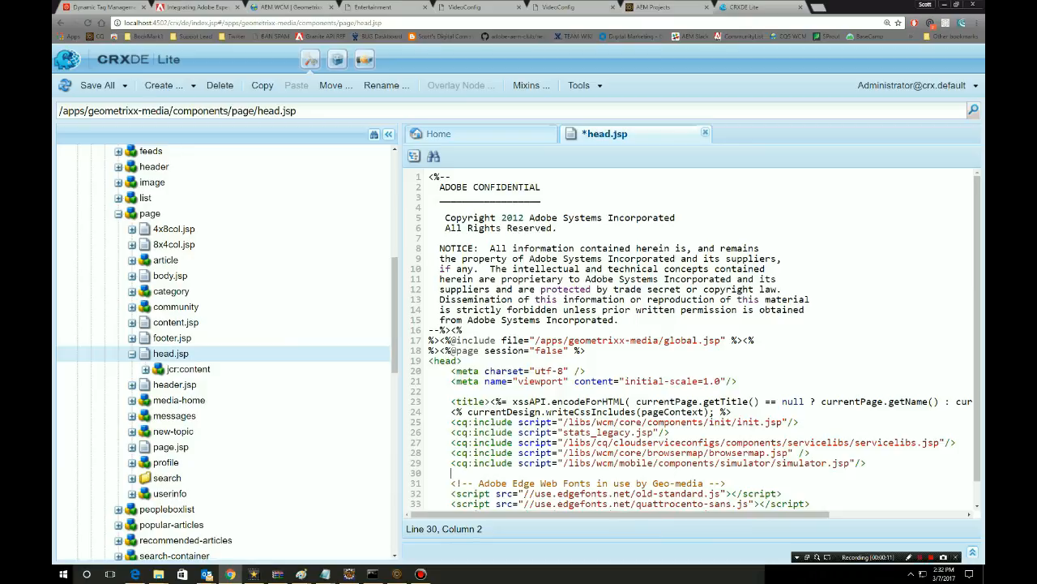
key(ctrl+v)
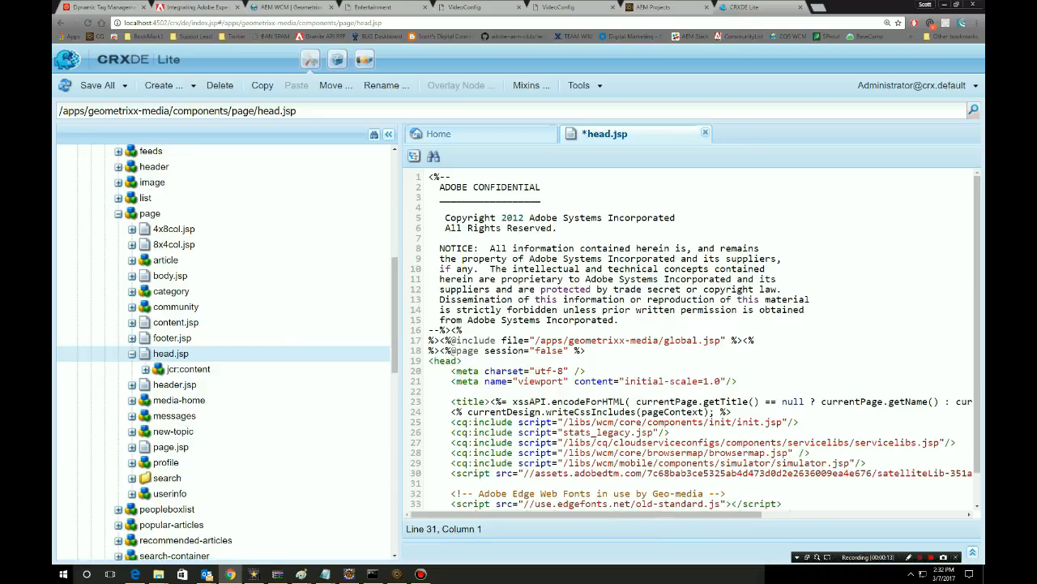
key(Delete)
click(93, 85)
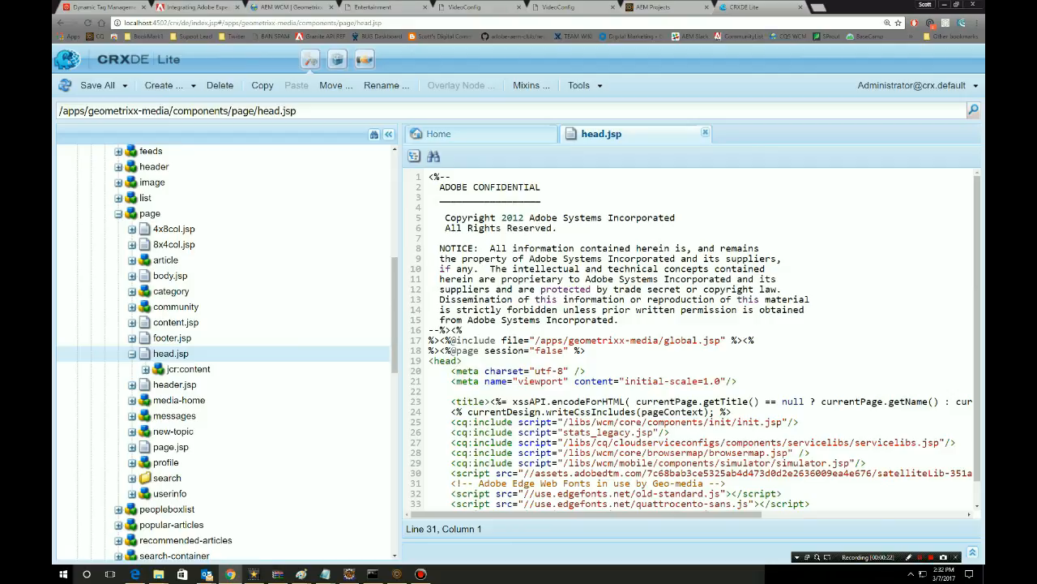
Reload the Geometrixx Media Entertainment page in the AEM editor.
click(374, 7)
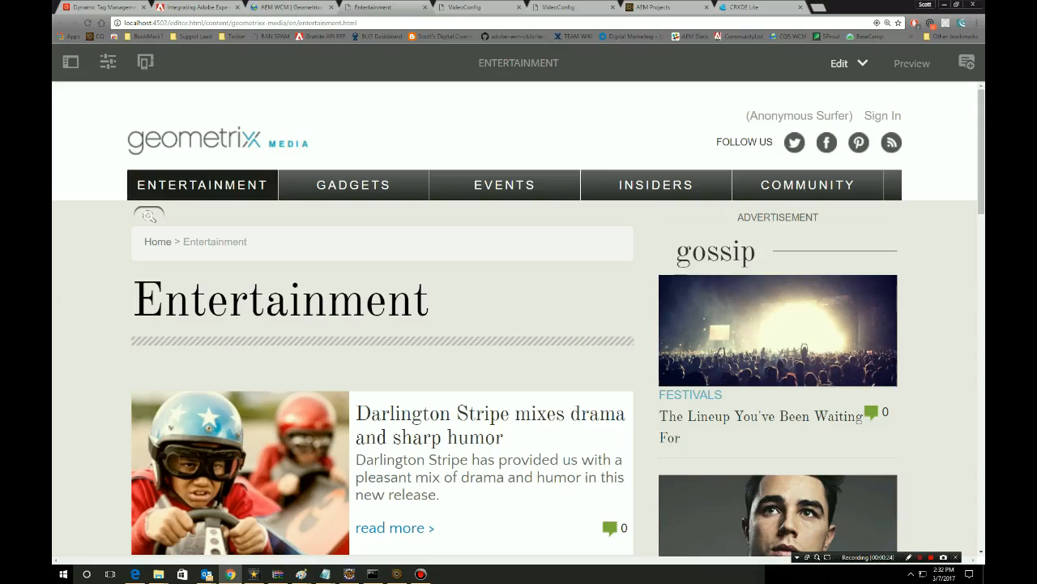
click(87, 22)
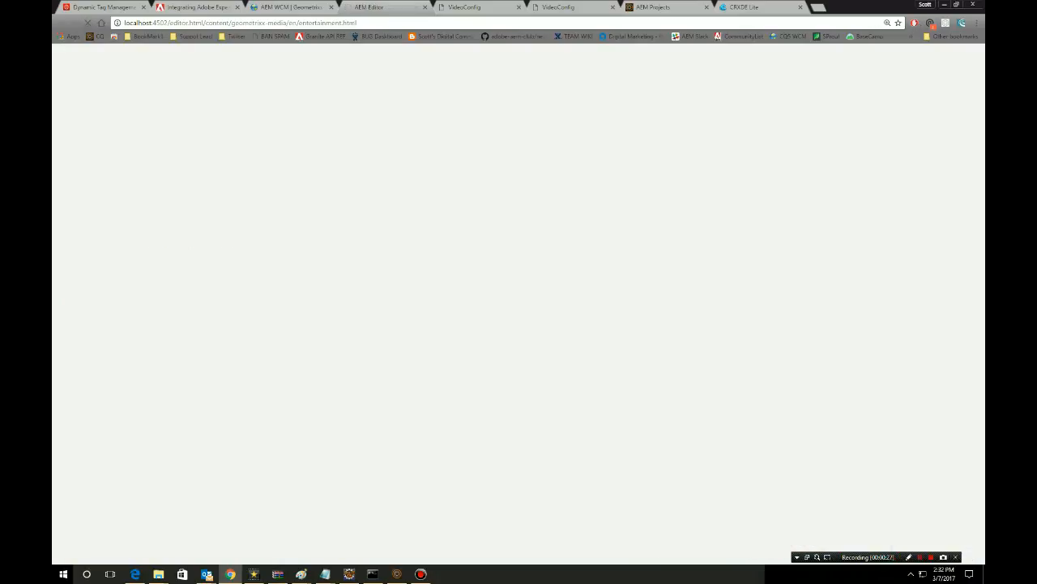